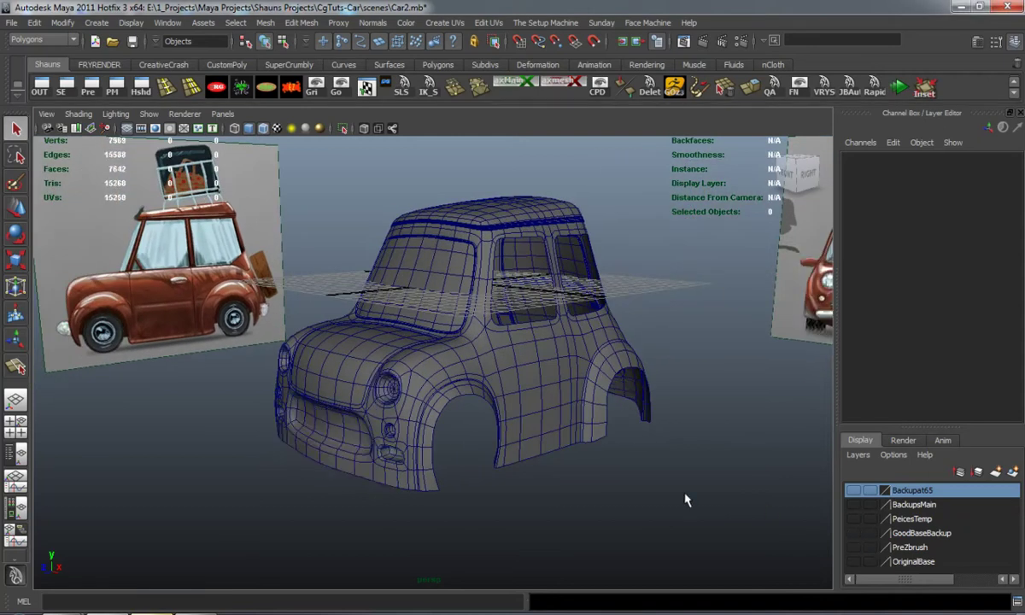
Delete one half of the main body shell's faces up to the centre line, using the front view
left_click_drag(687, 499, 680, 476, "alt")
right_click_drag(473, 448, 472, 419)
left_click_drag(470, 421, 417, 424, "alt")
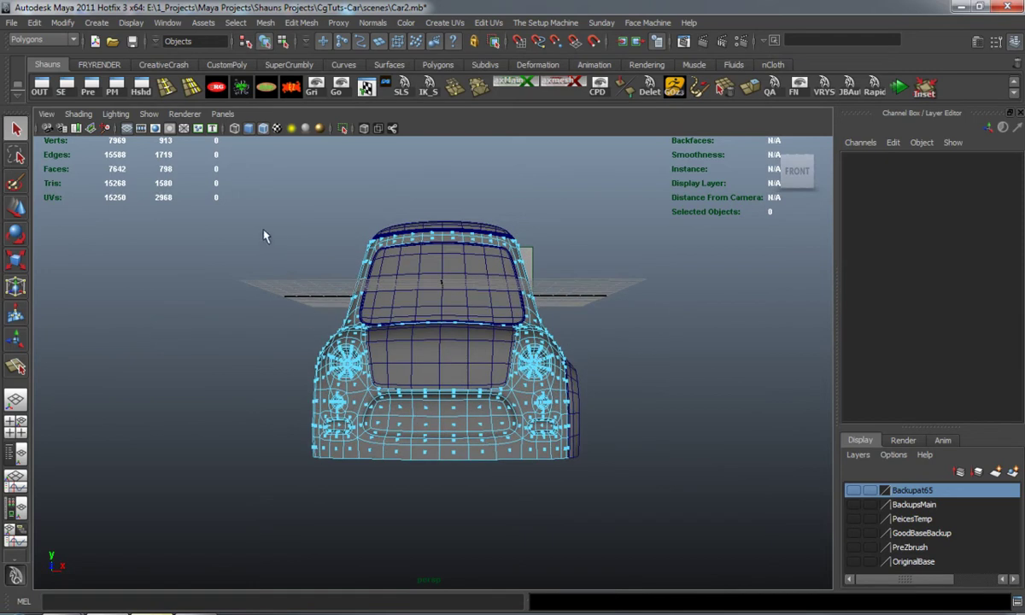
left_click_drag(219, 208, 441, 586)
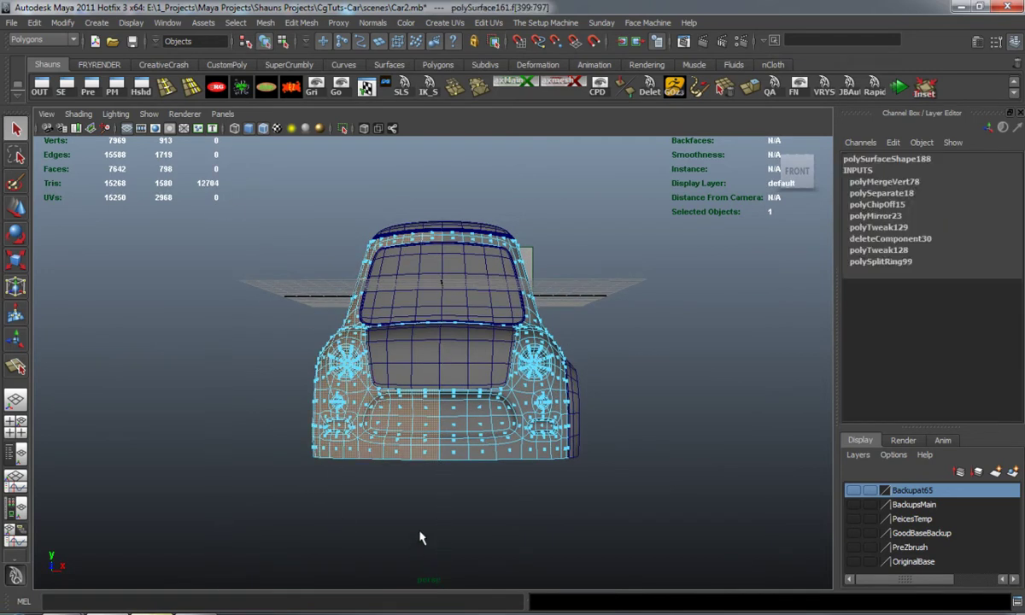
key("Delete")
Lower the two inner vertices where the middle window pillar meets the door panel
left_click_drag(522, 460, 367, 459, "alt")
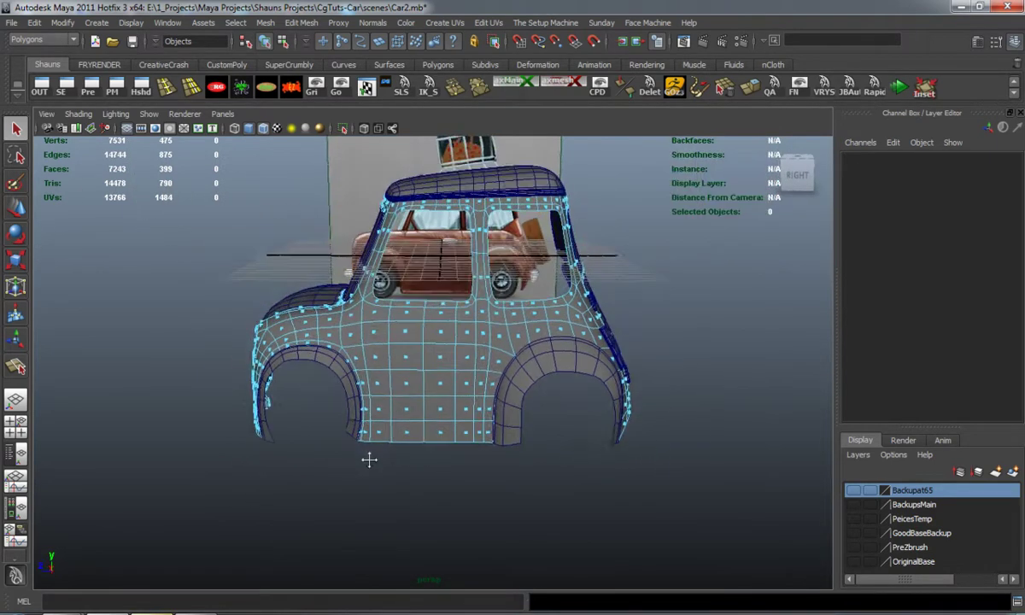
scroll(395, 466, "up", 5)
scroll(374, 492, "up", 8)
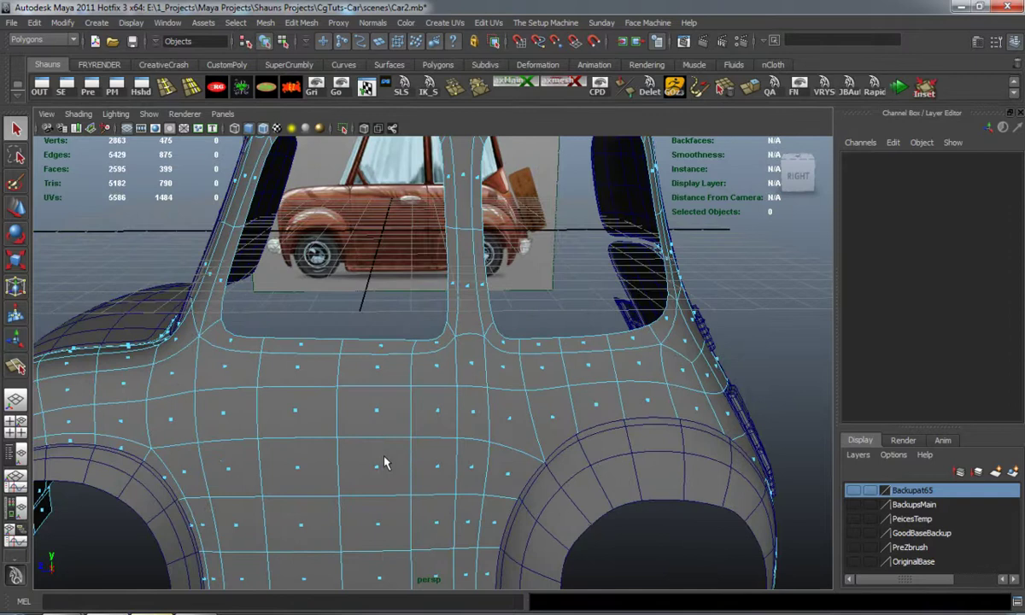
right_click_drag(430, 379, 373, 380)
left_click(485, 398)
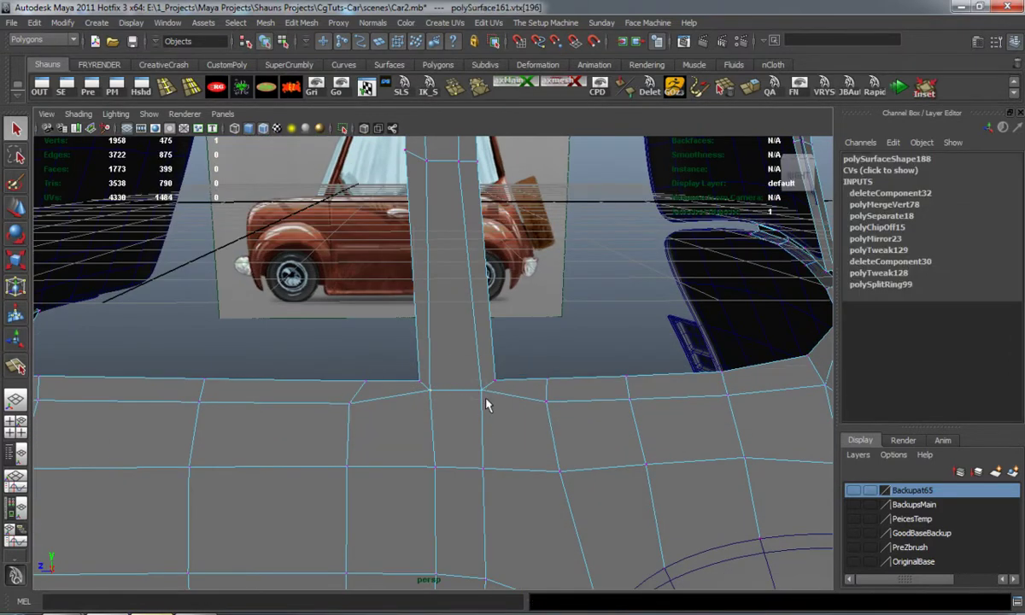
key("w")
left_click(457, 392)
left_click_drag(459, 299, 457, 320)
left_click_drag(422, 357, 743, 387, "alt")
left_click(403, 331)
left_click_drag(402, 331, 342, 352, "alt")
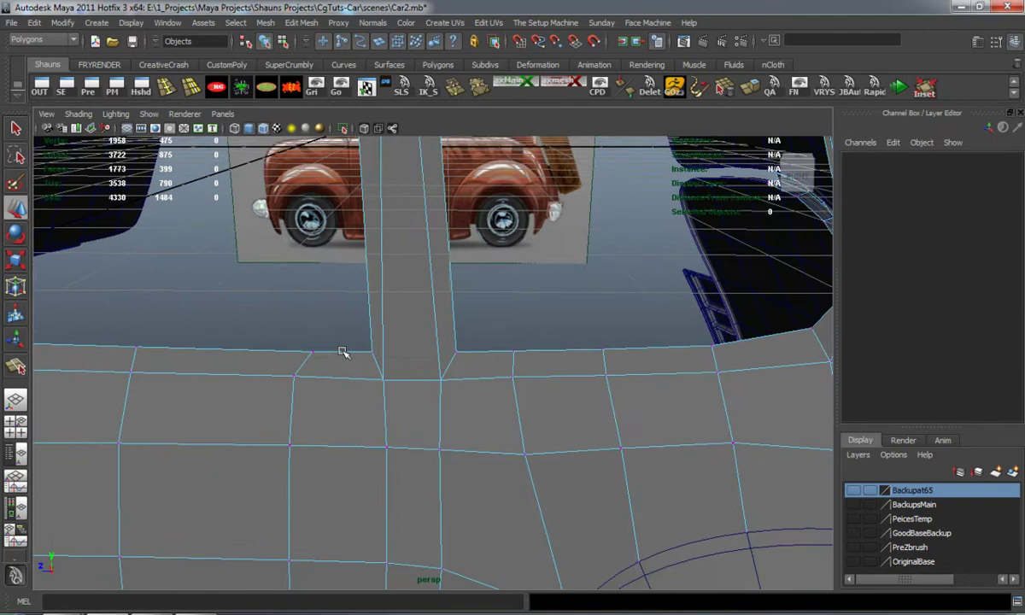
Split the polygons across the base of the middle pillar, level with the lower edges of the side windows
left_click(432, 68)
middle_click_drag(365, 336, 412, 321, "alt")
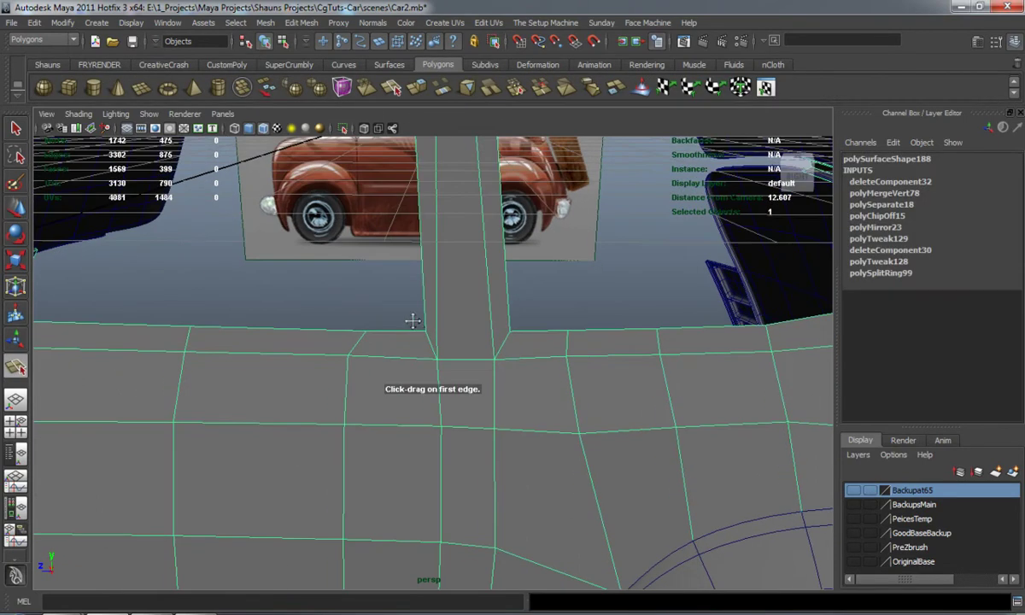
scroll(418, 327, "up", 2)
left_click(423, 320)
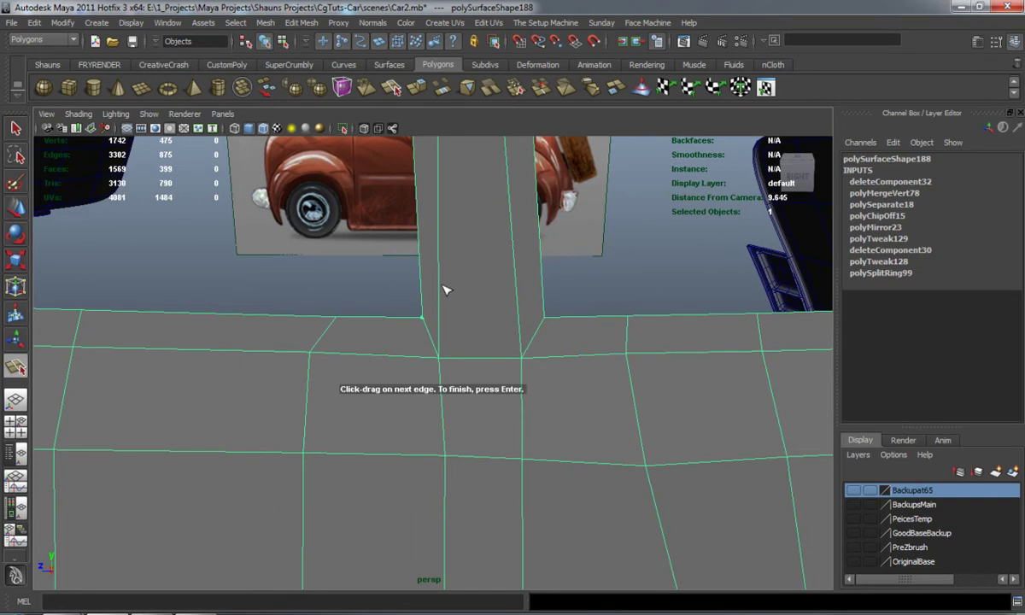
left_click(439, 330)
key("ctrl+z")
key("g")
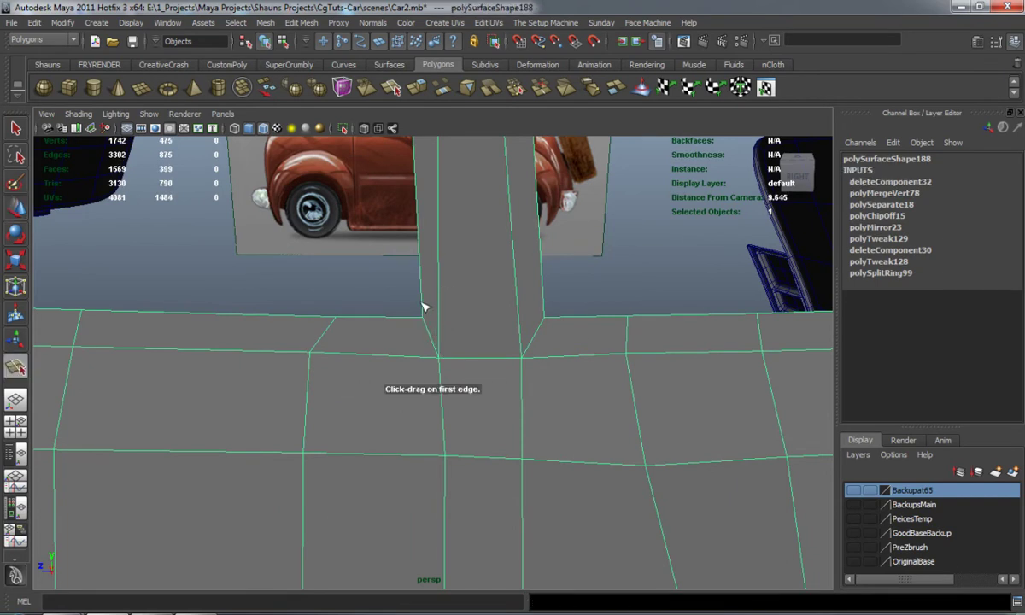
left_click(421, 325)
left_click_drag(439, 303, 441, 313)
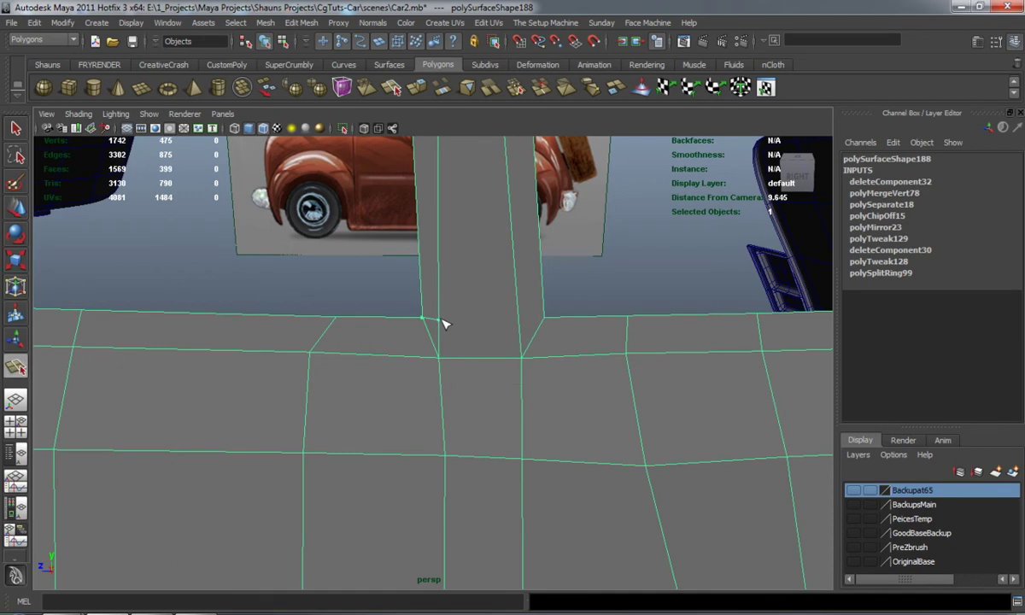
left_click(518, 313)
key("Return")
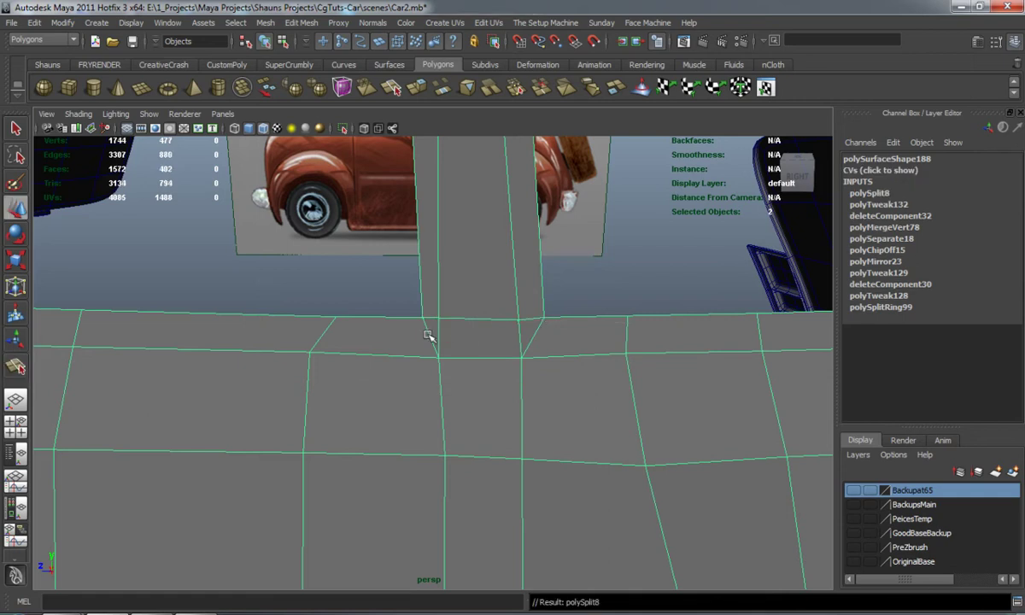
Delete the two diagonal edges at the base corners of the middle pillar
right_click_drag(428, 337, 428, 301)
left_click(429, 338)
left_click(529, 340, "shift")
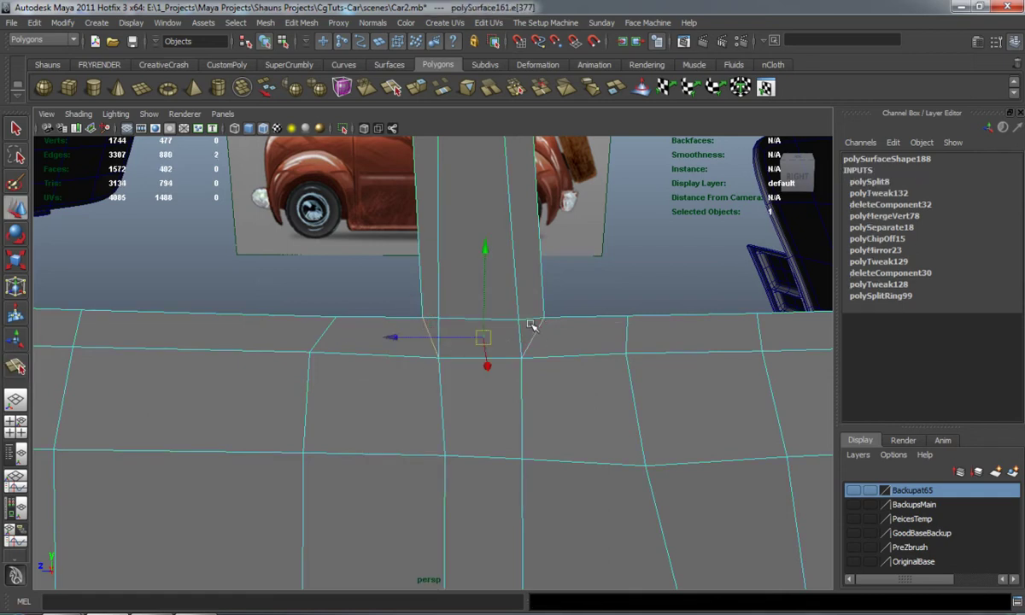
left_click(314, 24)
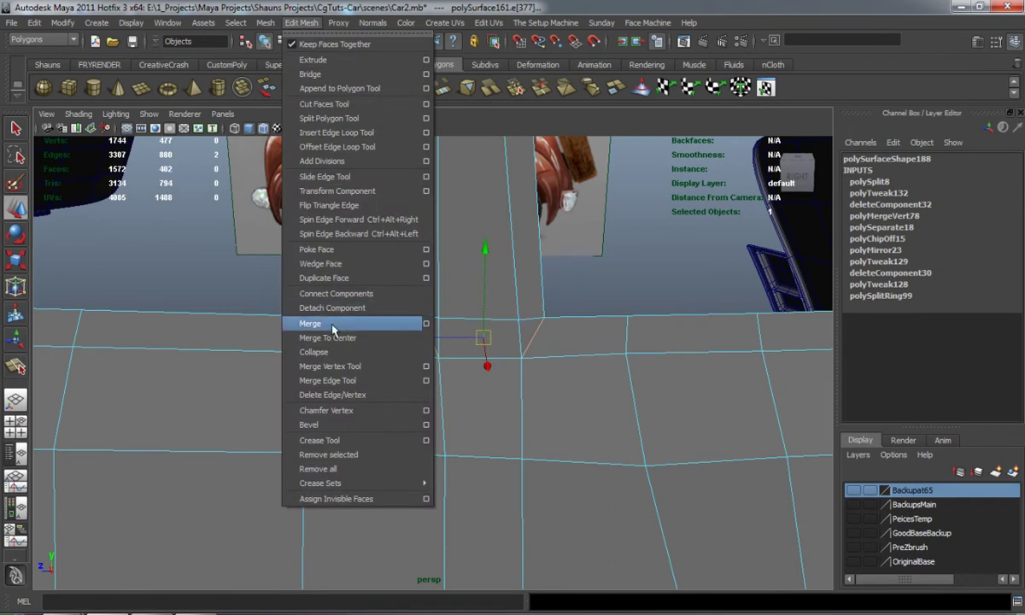
left_click(340, 389)
Slide the vertex on the front side window's upper edge nearest the pillar forward, in line with the vertical edge above it
scroll(333, 320, "down", 6)
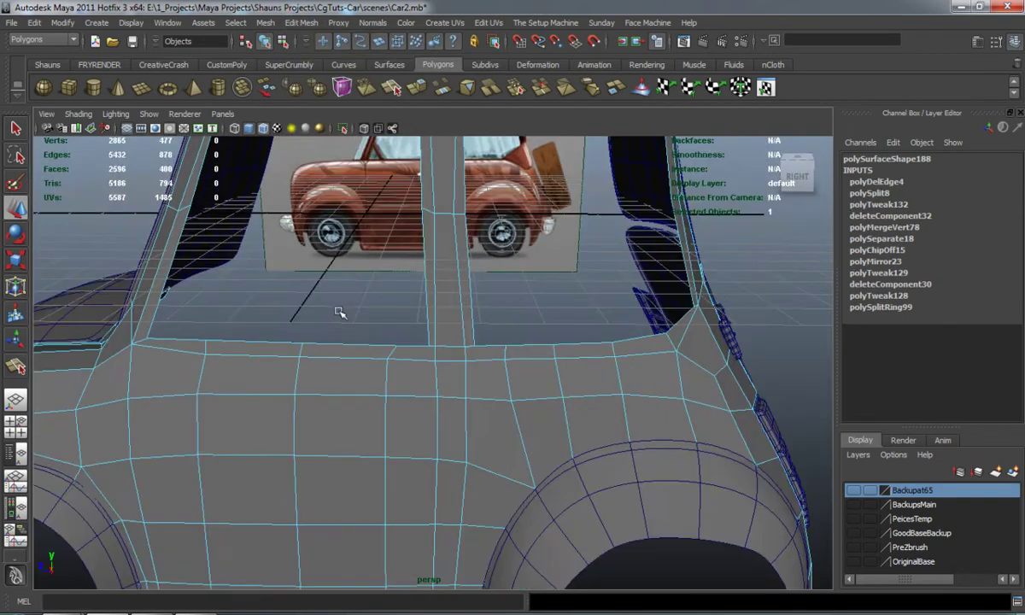
middle_click_drag(339, 314, 350, 491, "alt")
scroll(352, 453, "up", 4)
middle_click_drag(354, 439, 362, 486, "alt")
left_click_drag(367, 433, 391, 348, "alt")
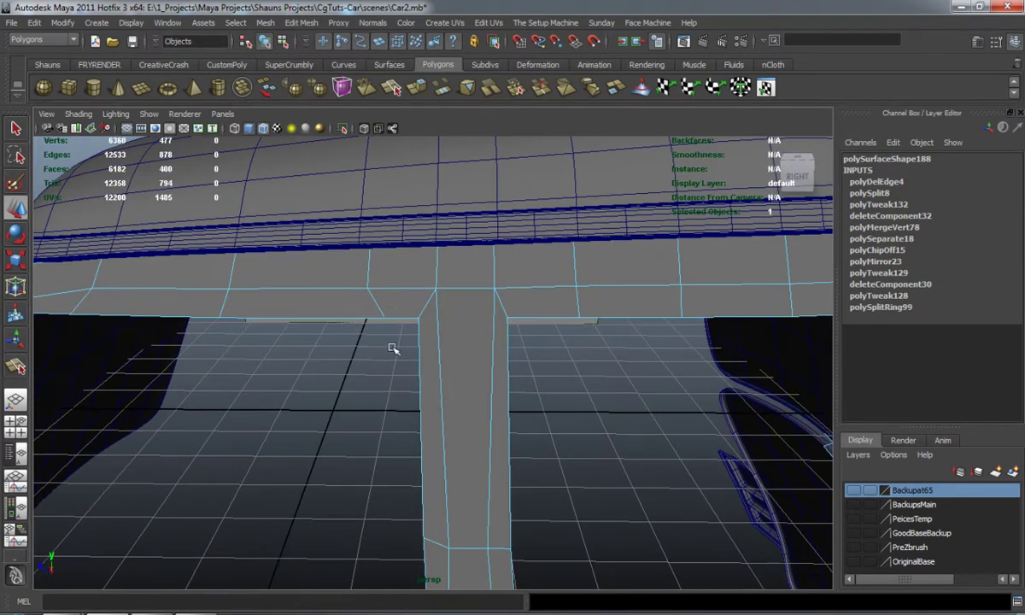
right_click_drag(369, 327, 361, 309)
left_click(384, 320)
left_click_drag(291, 318, 282, 317)
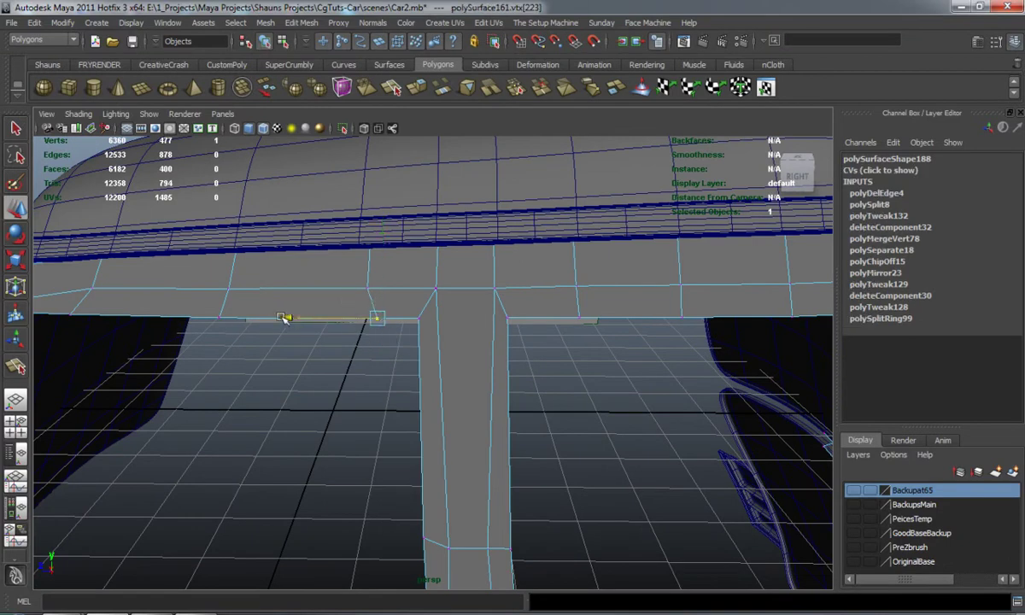
left_click(382, 389)
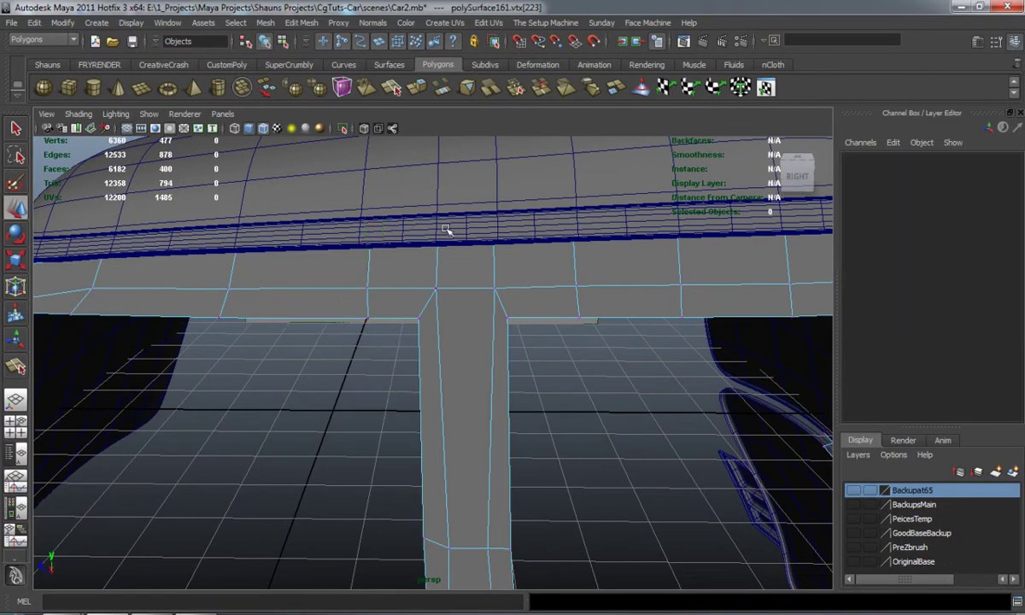
Split the polygons across the top of the middle pillar, level with the upper edges of the side windows
key("y")
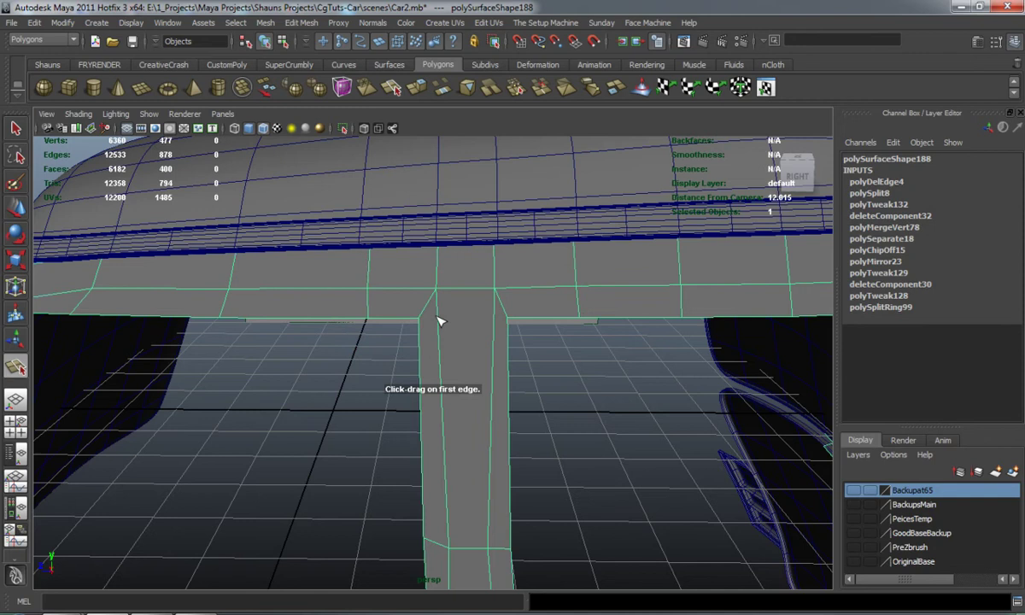
left_click(418, 319)
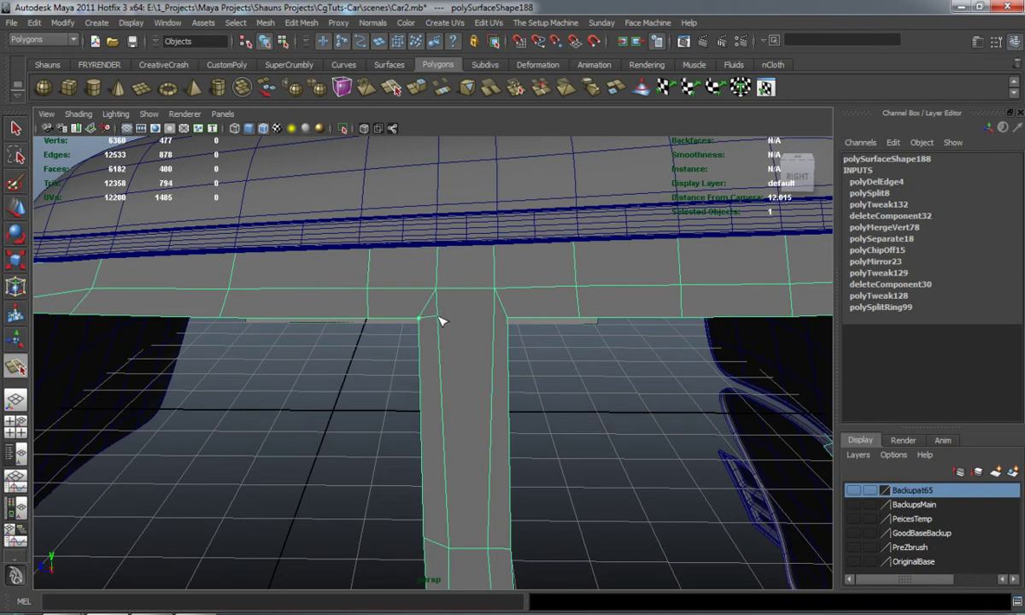
left_click(497, 308)
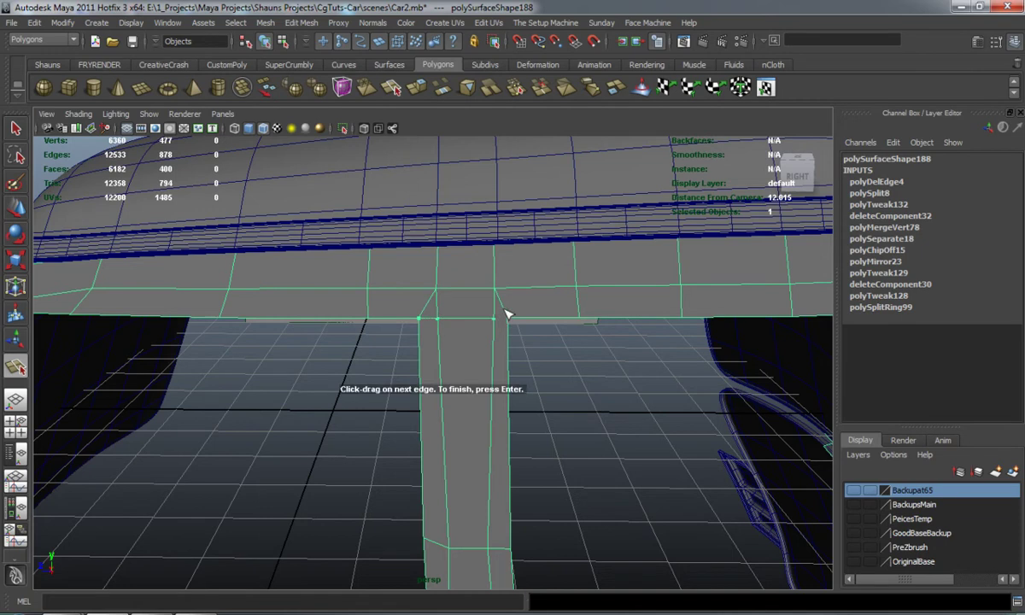
key("w")
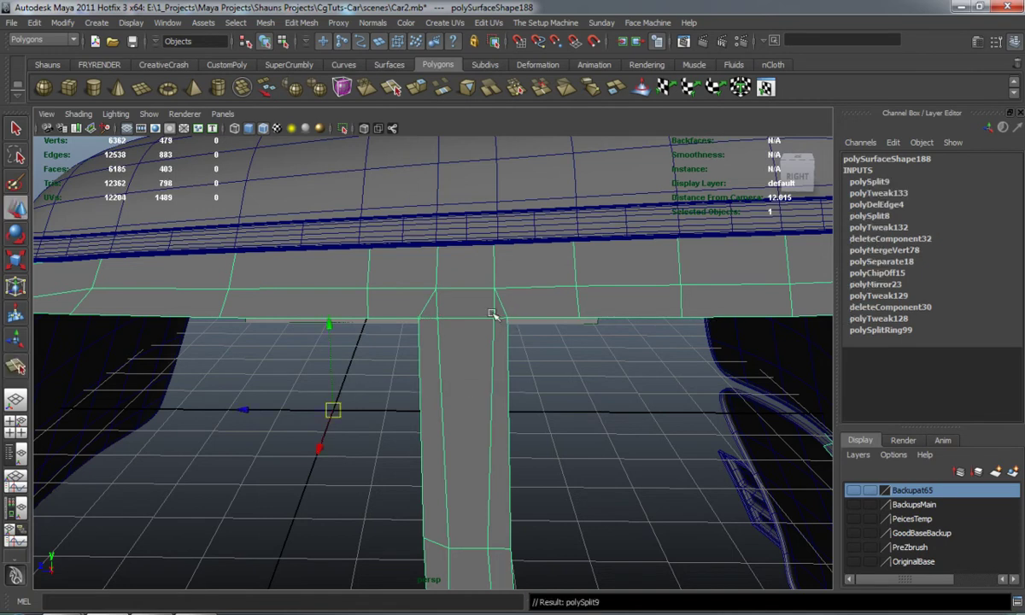
Delete the two diagonal edges at the top corners of the middle pillar
right_click_drag(465, 297, 440, 265)
left_click(427, 303)
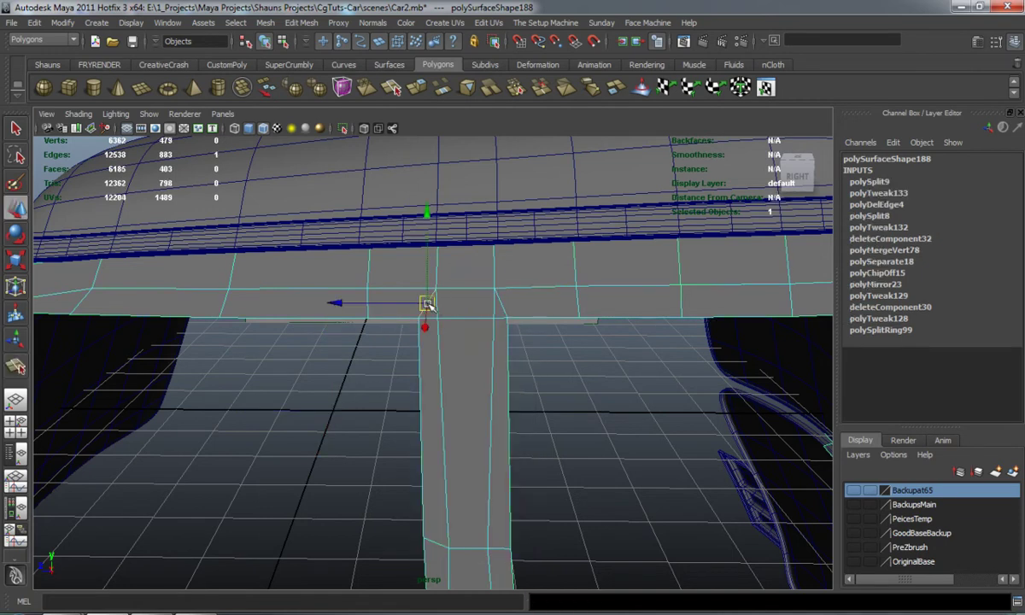
left_click(505, 307, "shift")
left_click(301, 22)
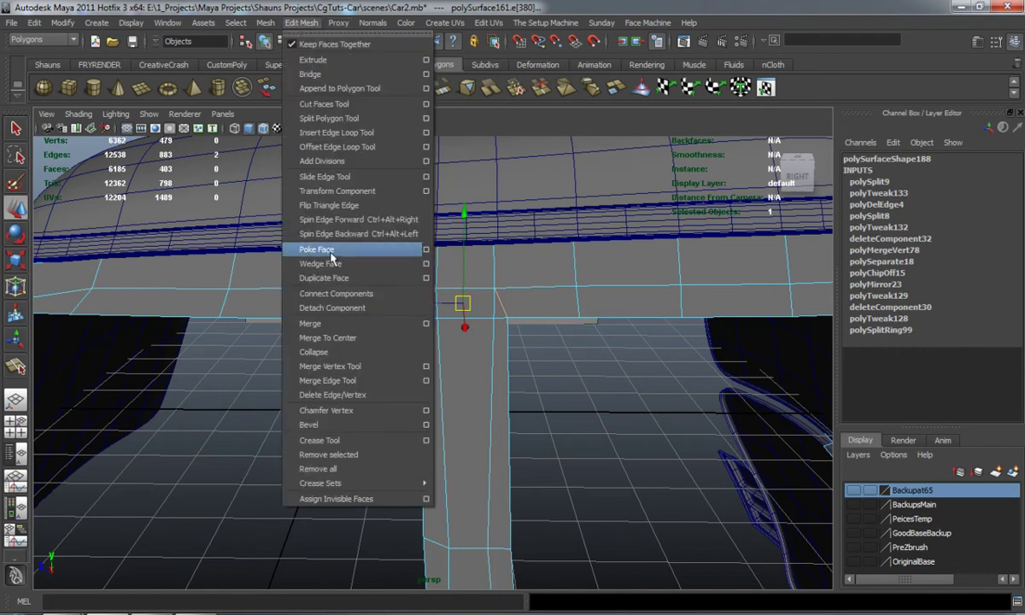
left_click(341, 376)
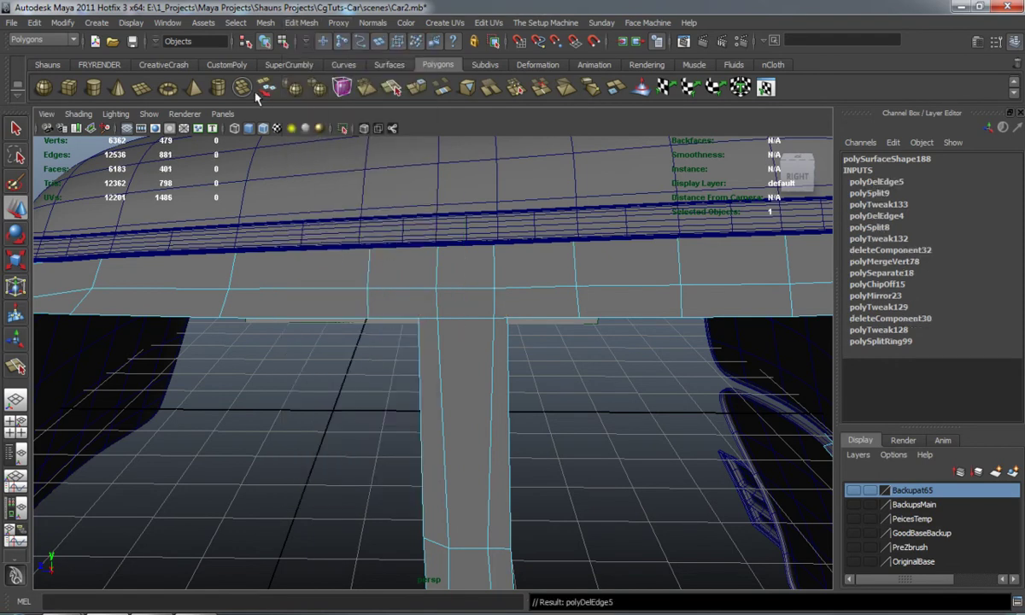
Insert a vertical edge loop on each side of the middle pillar in the upper strip beneath the roof trim
left_click(56, 67)
left_click(167, 89)
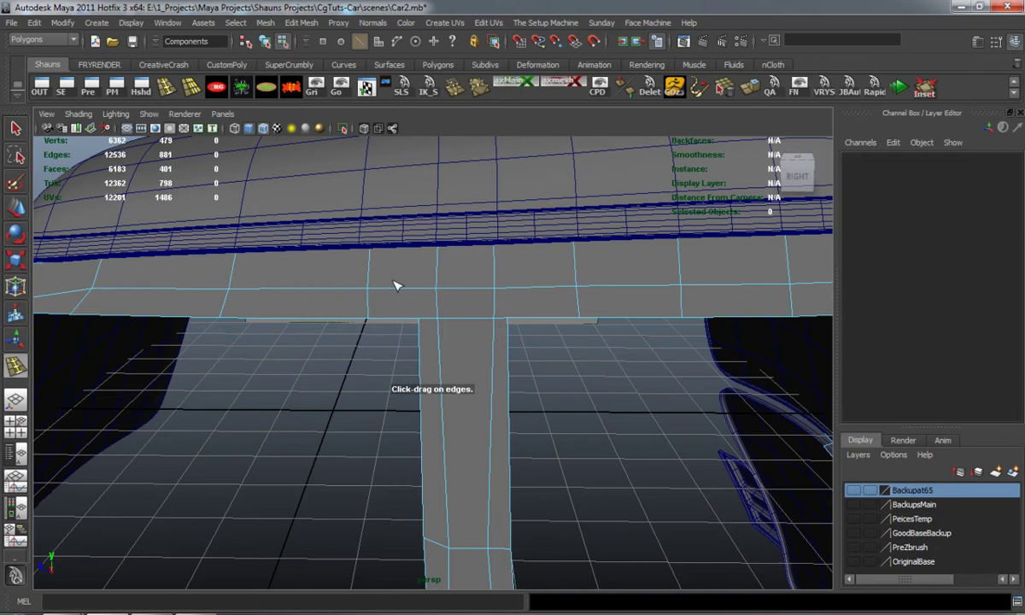
left_click_drag(397, 293, 419, 293)
left_click_drag(522, 296, 510, 292)
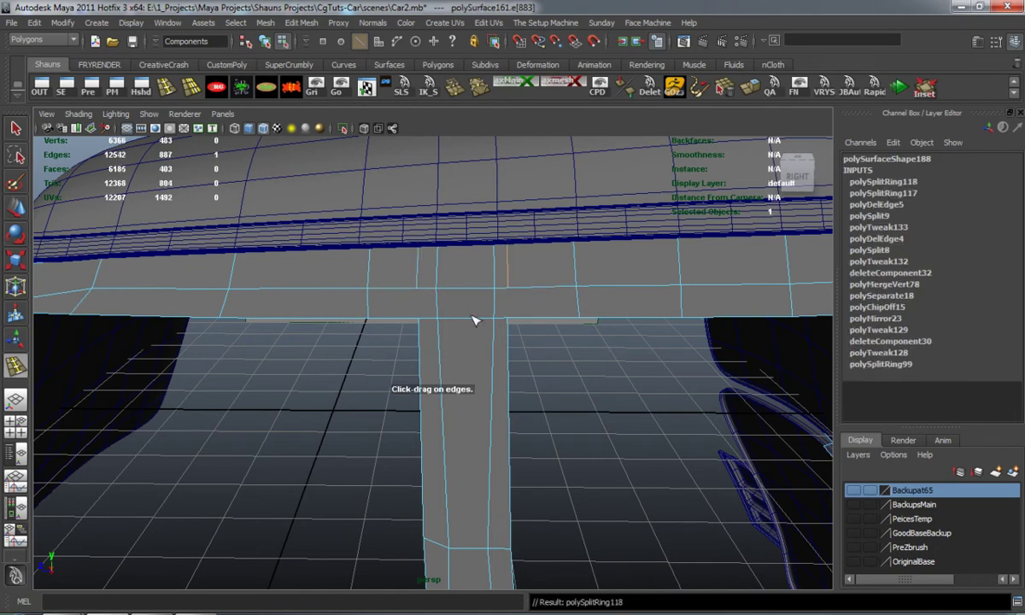
Extend both new vertical edges down to the upper window corners beside the middle pillar using the Split Polygon Tool
key("w")
right_click(433, 305)
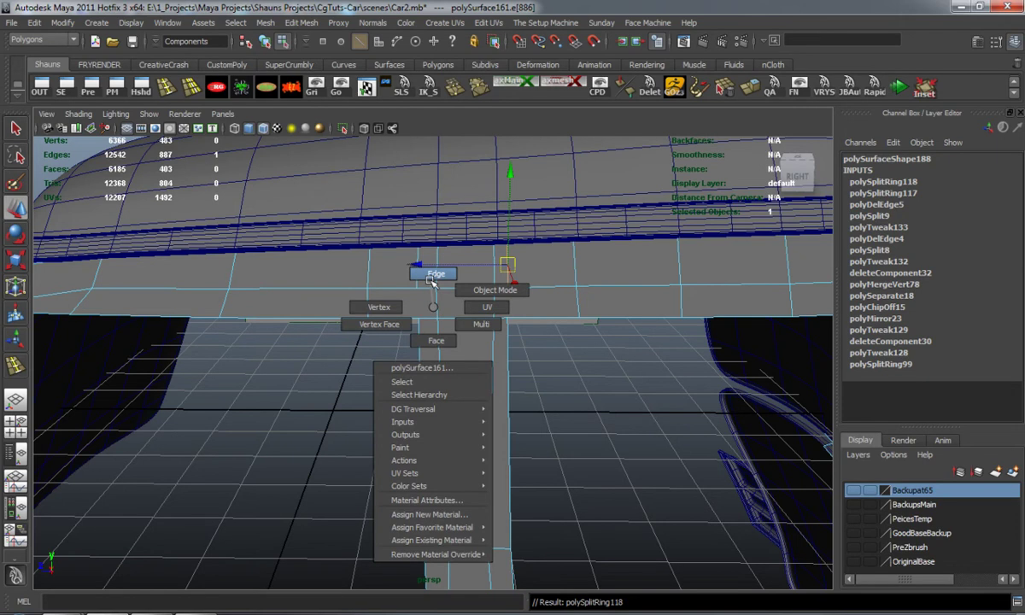
left_click(432, 275)
left_click(436, 64)
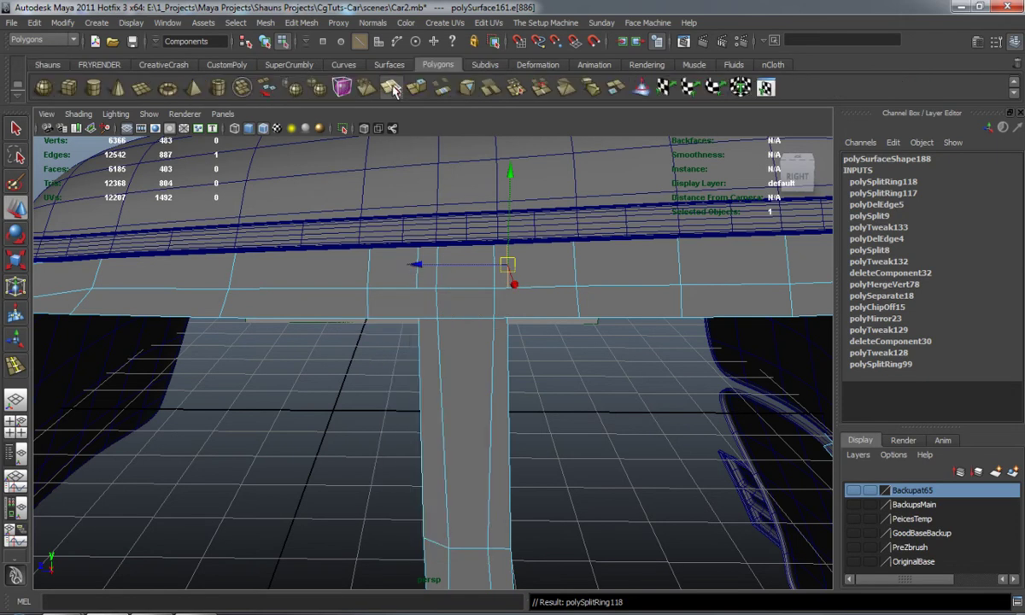
left_click_drag(428, 289, 416, 289)
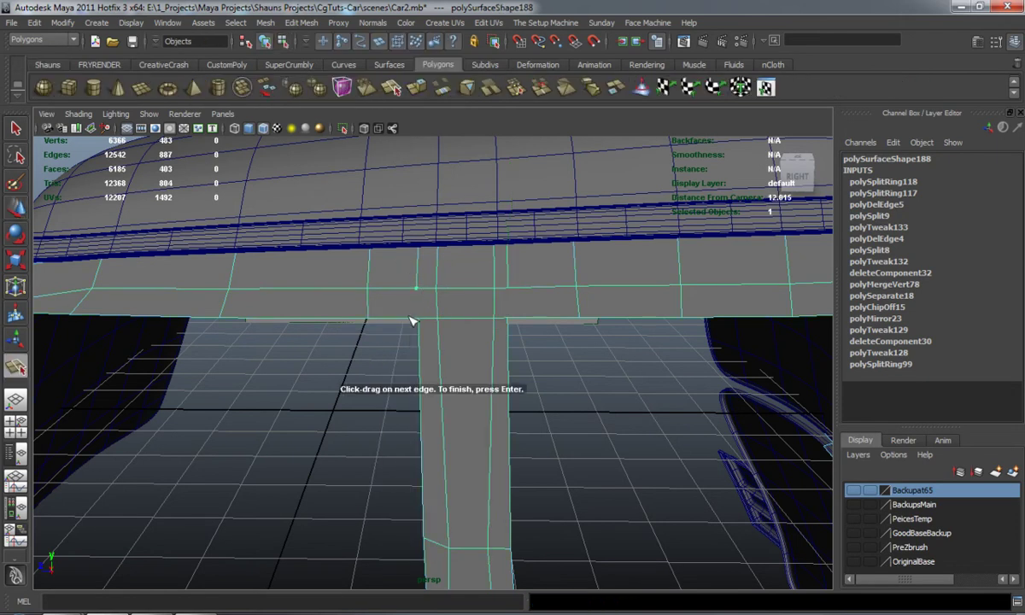
key("Return")
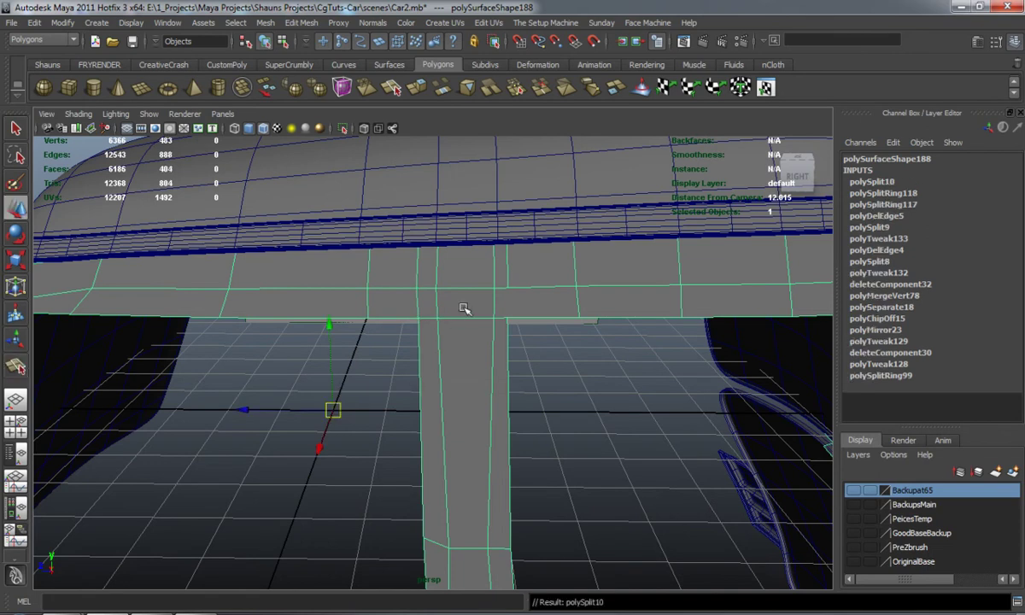
key("g")
left_click(507, 289)
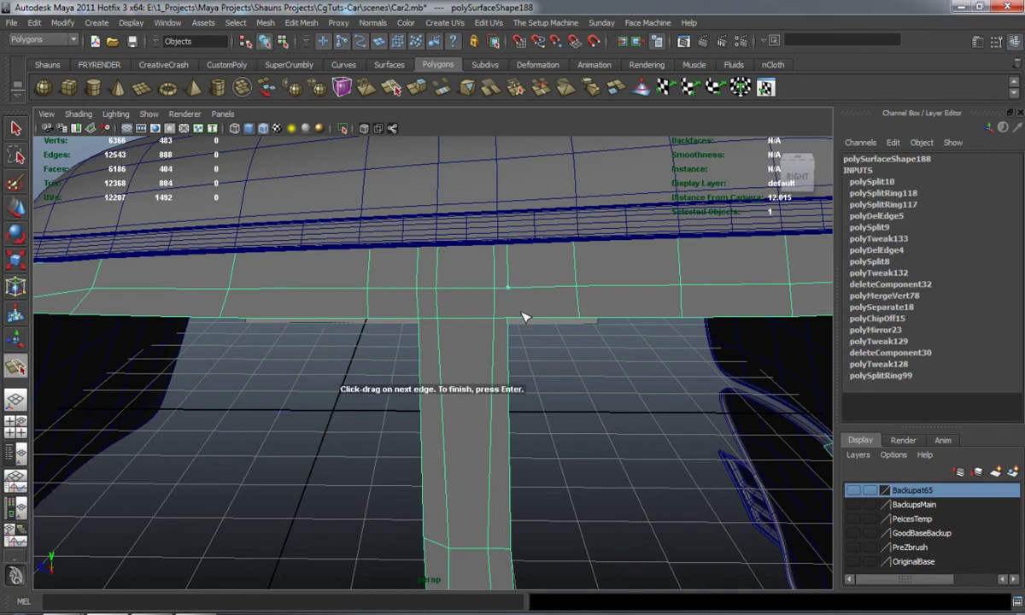
left_click(507, 321)
key("Return")
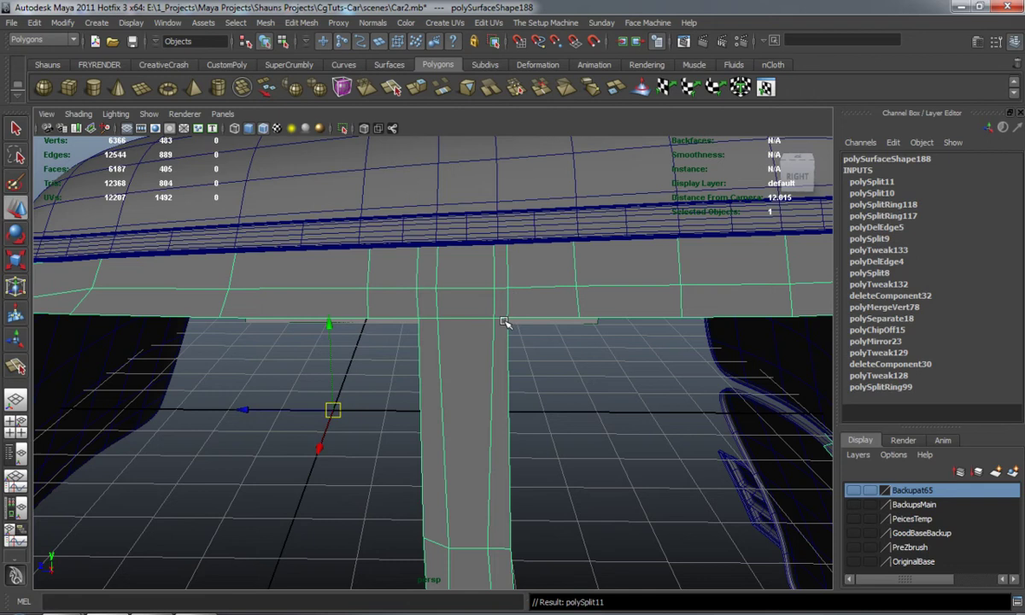
Slide the vertex near the front end of the front side window's upper edge rearward, beneath the vertical edge above it
left_click_drag(466, 350, 438, 360, "alt")
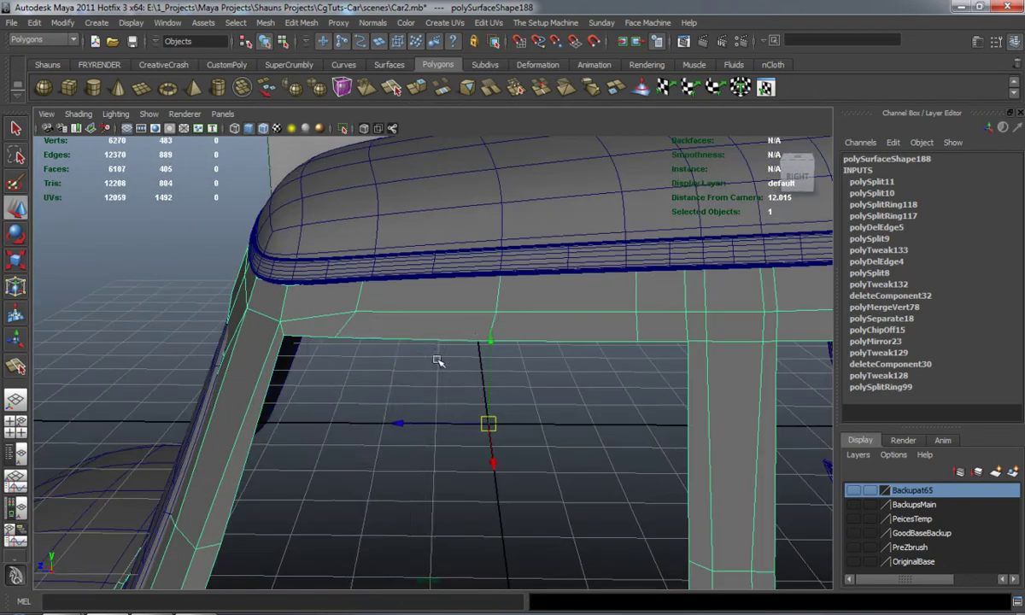
right_click_drag(399, 327, 356, 316)
left_click_drag(338, 367, 387, 371, "alt")
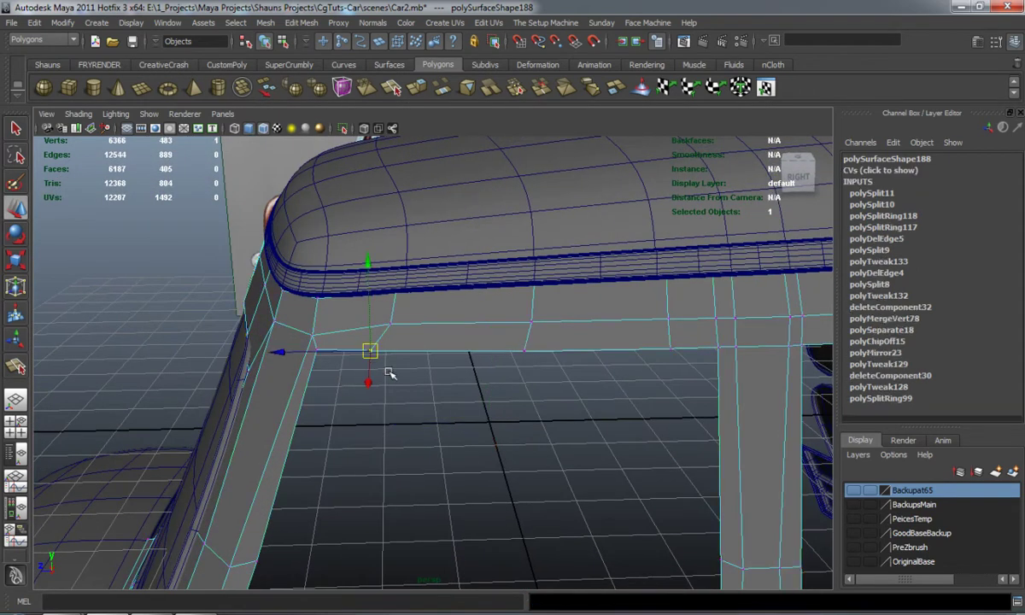
left_click_drag(281, 355, 303, 356)
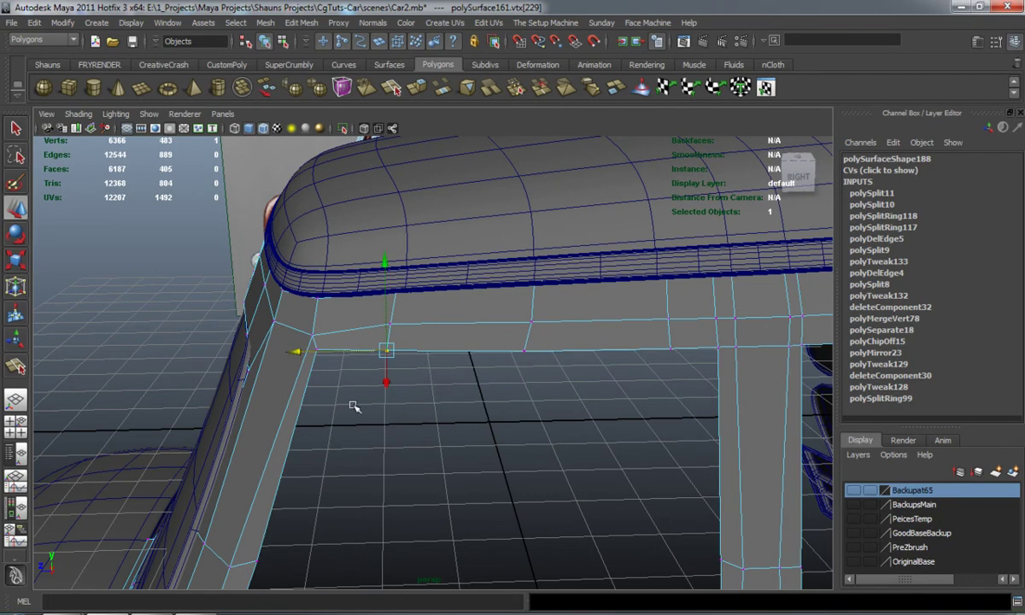
Slide the vertex on the front side window's lower edge, just ahead of the middle pillar, forward above the vertical edge below it
left_click(318, 357)
left_click_drag(423, 423, 376, 341, "alt")
right_click_drag(377, 342, 380, 375, "alt")
middle_click_drag(380, 375, 412, 358, "alt")
left_click_drag(338, 324, 393, 351)
left_click_drag(287, 339, 254, 334)
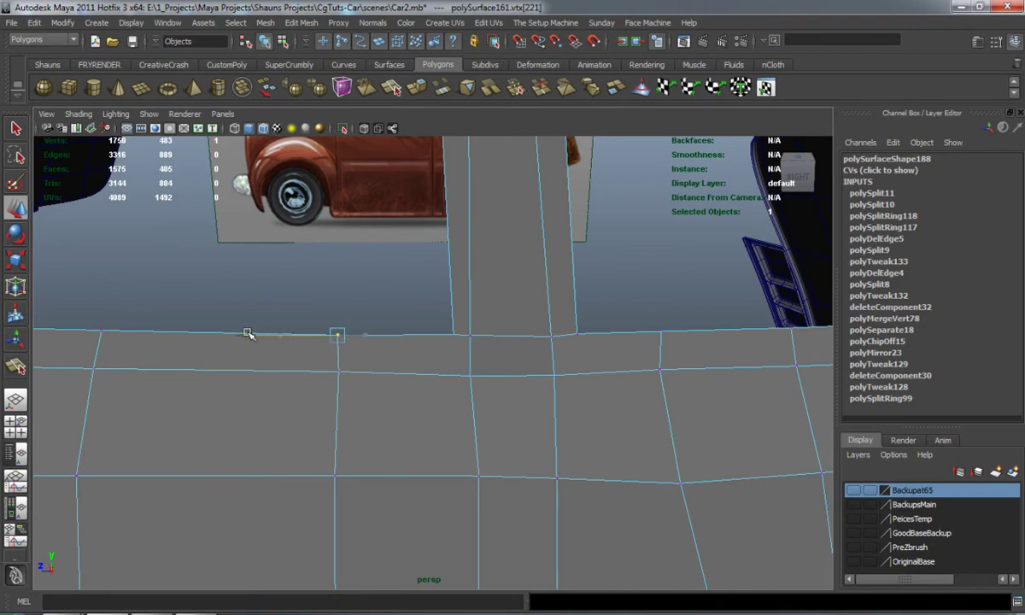
left_click(445, 330)
left_click_drag(440, 316, 461, 345)
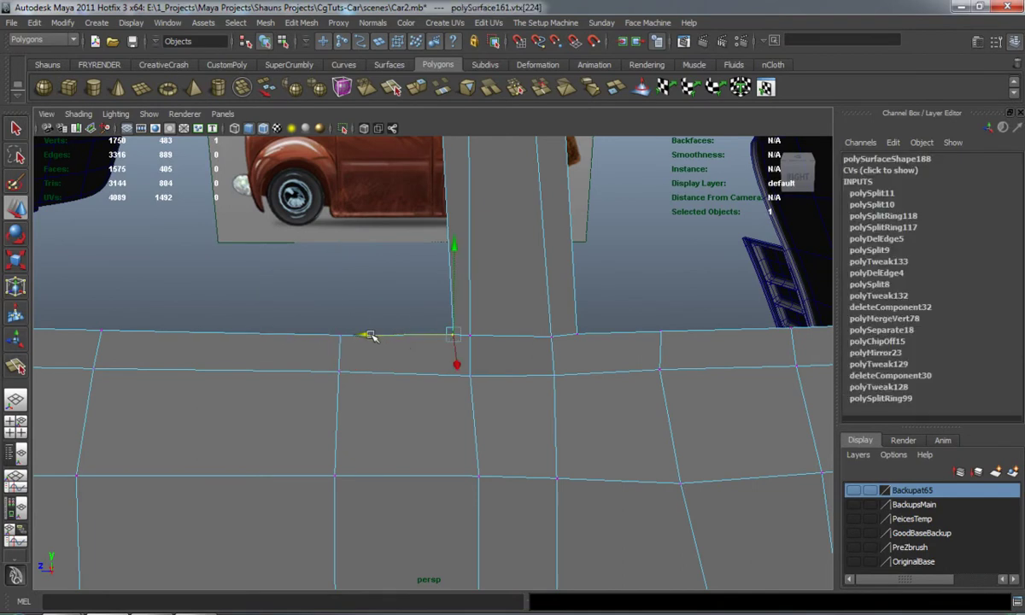
left_click_drag(368, 334, 349, 335)
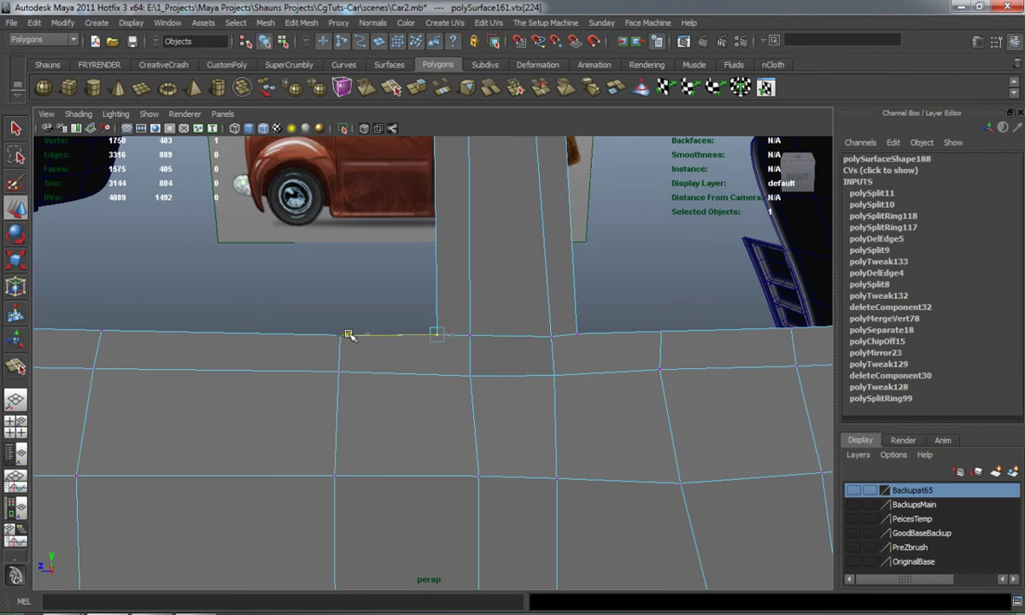
key("ctrl+z")
Delete the vertical edge loop running along the rear side of the middle pillar and down the body side
left_click(632, 327)
left_click_drag(494, 413, 483, 366, "alt")
key("1")
right_click_drag(473, 355, 478, 322)
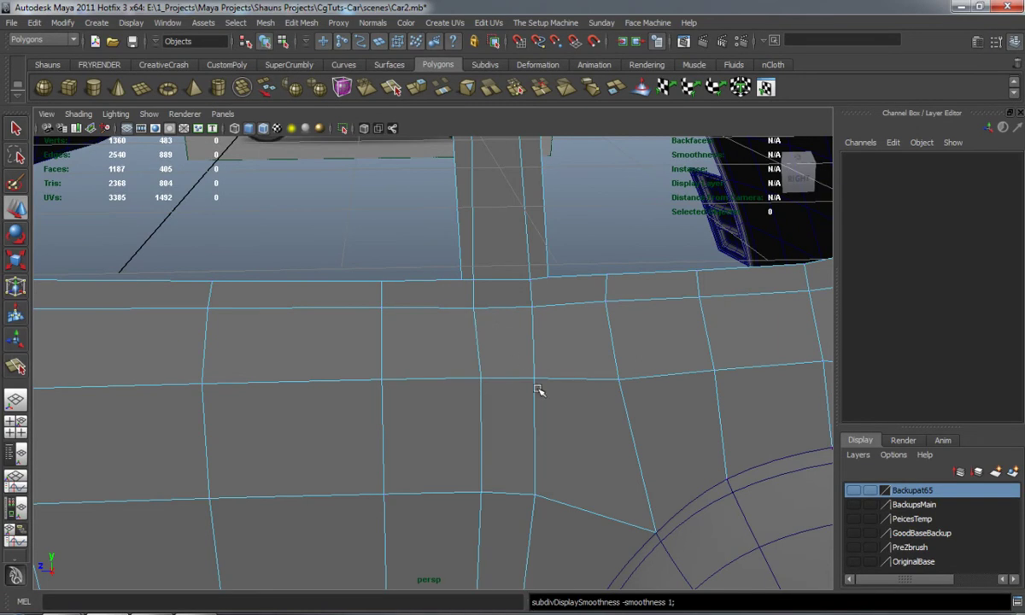
double_click(537, 390)
right_click_drag(538, 391, 429, 363, "alt")
scroll(430, 363, "down", 4)
middle_click_drag(424, 364, 423, 405, "alt")
scroll(423, 405, "up", 5)
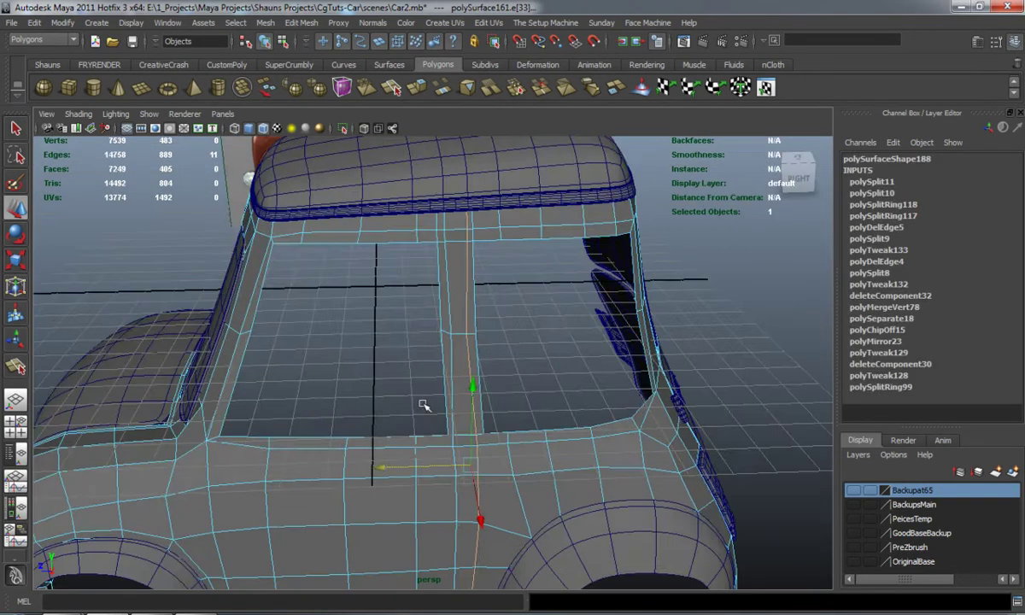
left_click(300, 23)
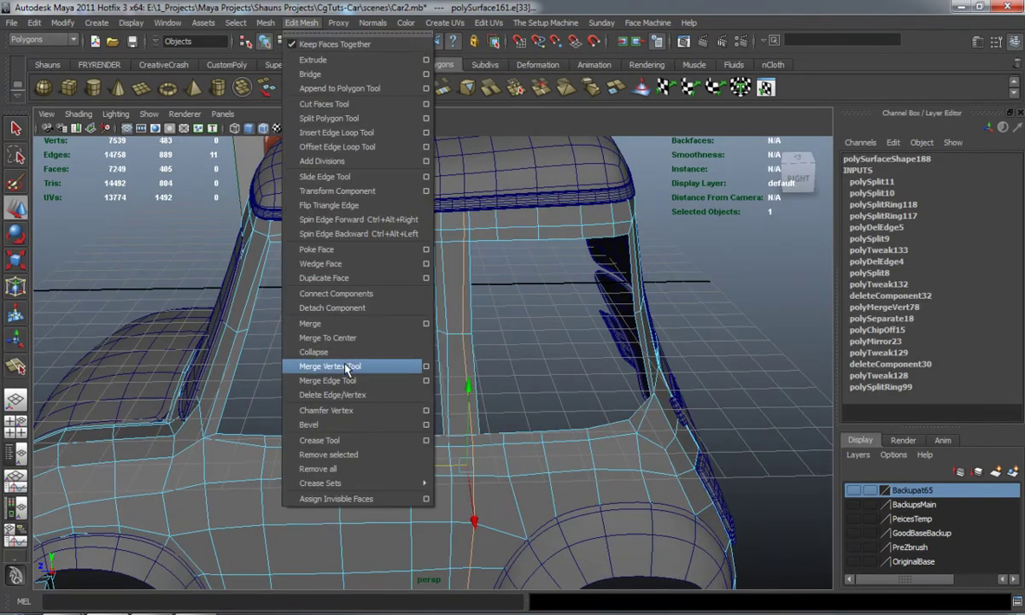
left_click(395, 372)
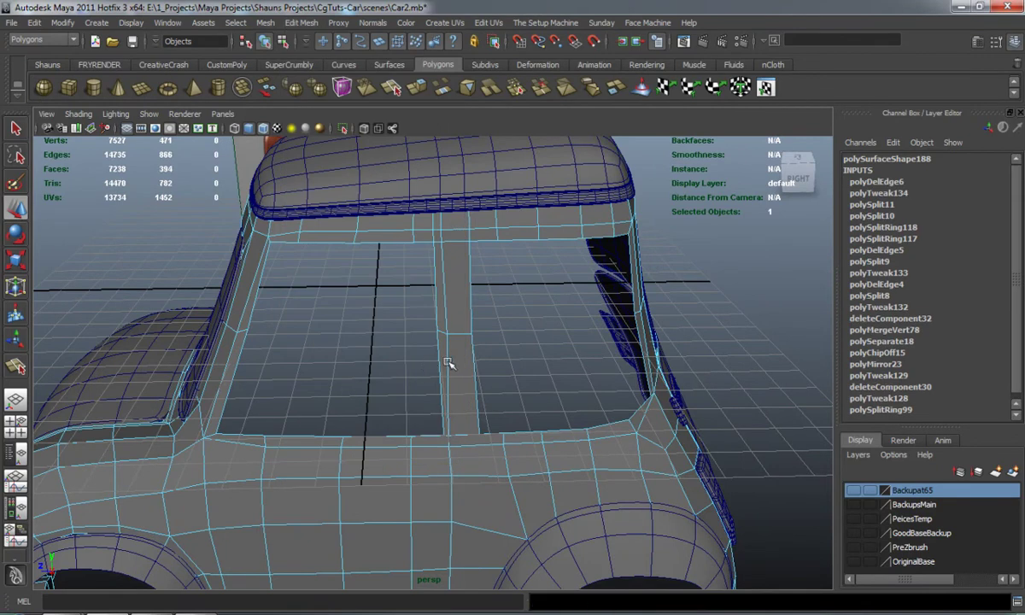
Select the remaining vertical edge loop through the middle pillar and slide it to the pillar's centre
left_click(445, 363)
left_click_drag(445, 389, 455, 338, "alt")
left_click_drag(366, 378, 343, 387)
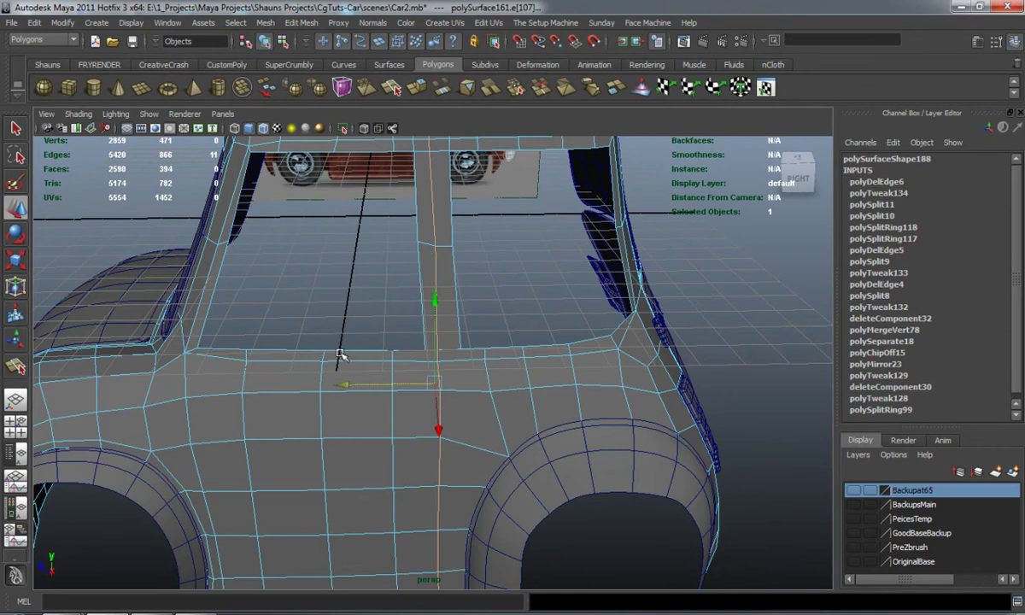
Preview the smoothed body around the side windows and middle pillar, and return to the unsmoothed display
key("3")
left_click(323, 309)
scroll(340, 366, "down", 5)
left_click_drag(340, 365, 380, 382, "alt")
key("1")
middle_click_drag(380, 382, 371, 419, "alt")
scroll(371, 418, "up", 5)
left_click_drag(371, 418, 370, 388, "alt")
Adjust the height of the vertex midway up the middle pillar's front edge
right_click_drag(412, 293, 378, 284)
left_click(398, 283)
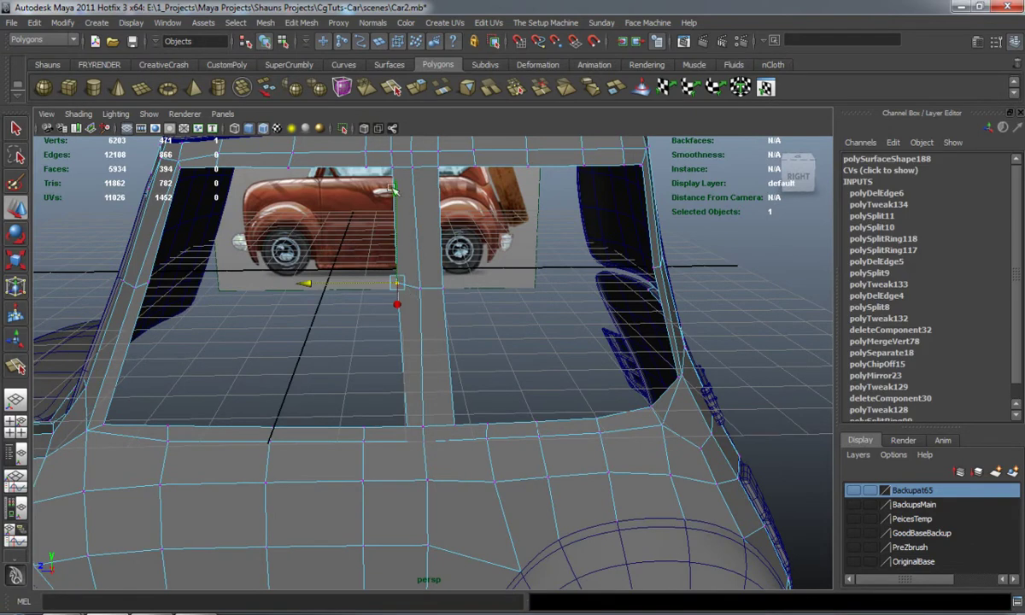
left_click_drag(392, 187, 428, 245)
middle_click_drag(428, 246, 378, 274, "alt")
scroll(343, 337, "up", 4)
left_click(343, 336)
mouse_move(344, 337)
left_mouse_down("alt")
mouse_move(168, 338)
mouse_move(284, 326)
mouse_move(295, 366)
mouse_move(366, 297)
mouse_move(347, 317)
mouse_move(357, 301)
mouse_move(496, 339)
mouse_move(435, 330)
mouse_move(442, 380)
mouse_move(492, 373)
mouse_move(508, 350)
mouse_move(460, 361)
mouse_move(213, 366)
mouse_move(291, 359)
mouse_move(314, 382)
mouse_move(384, 412)
mouse_move(402, 443)
mouse_move(338, 460)
mouse_move(338, 395)
mouse_move(330, 407)
mouse_move(395, 399)
left_mouse_up("alt")
Turn off the wireframe overlay on shaded objects and mirror the half body mesh with Mirror Geometry
left_click(265, 130)
left_click(396, 399)
left_click(264, 22)
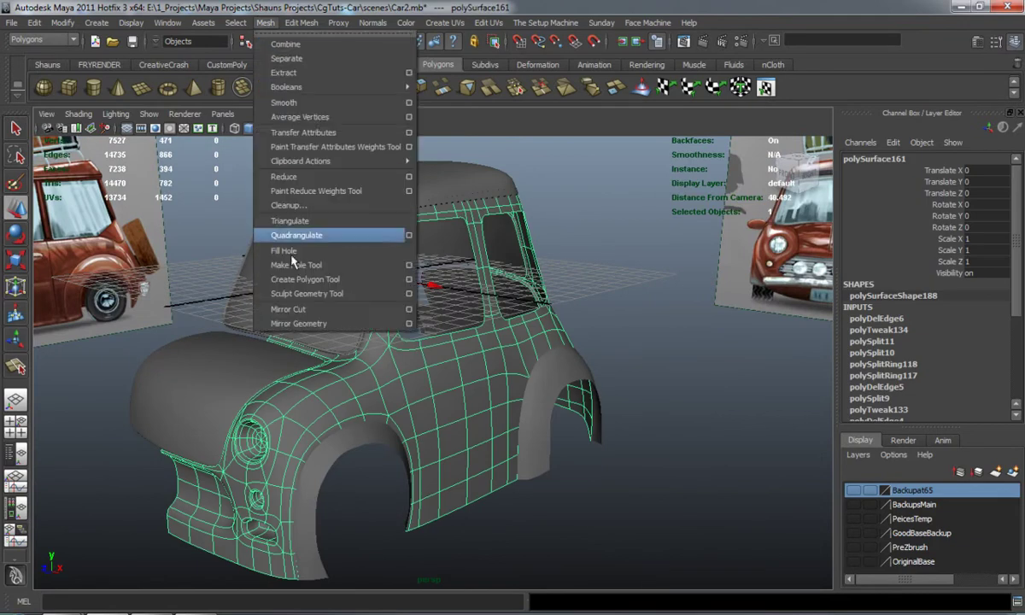
left_click(305, 333)
left_click_drag(214, 343, 278, 360, "alt")
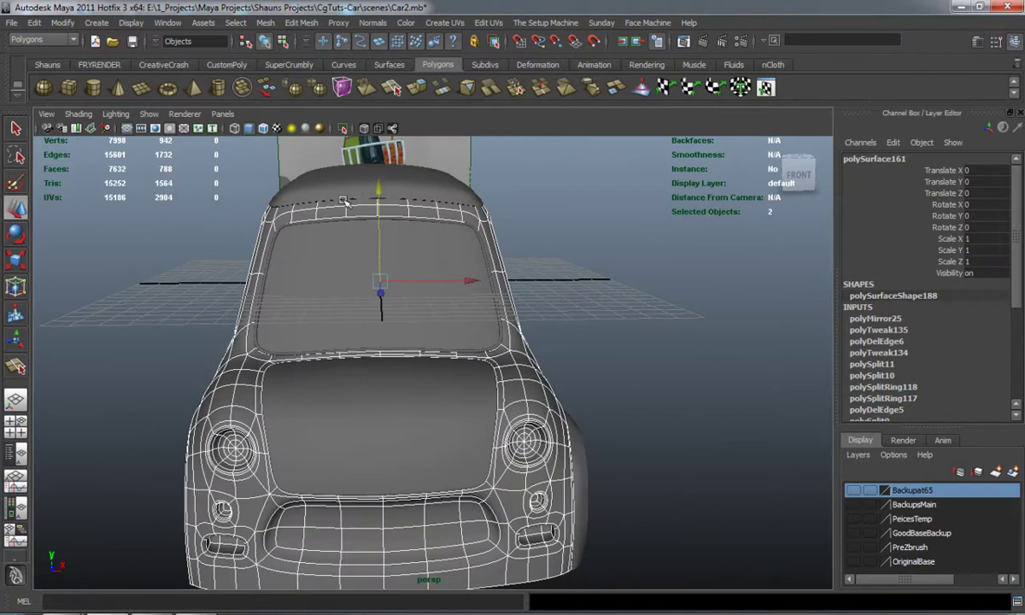
Switch the mirrored body to vertex editing and select the vertices along its centre seam from the front
right_click_drag(344, 202, 286, 200)
left_click(162, 316)
key("ctrl+z")
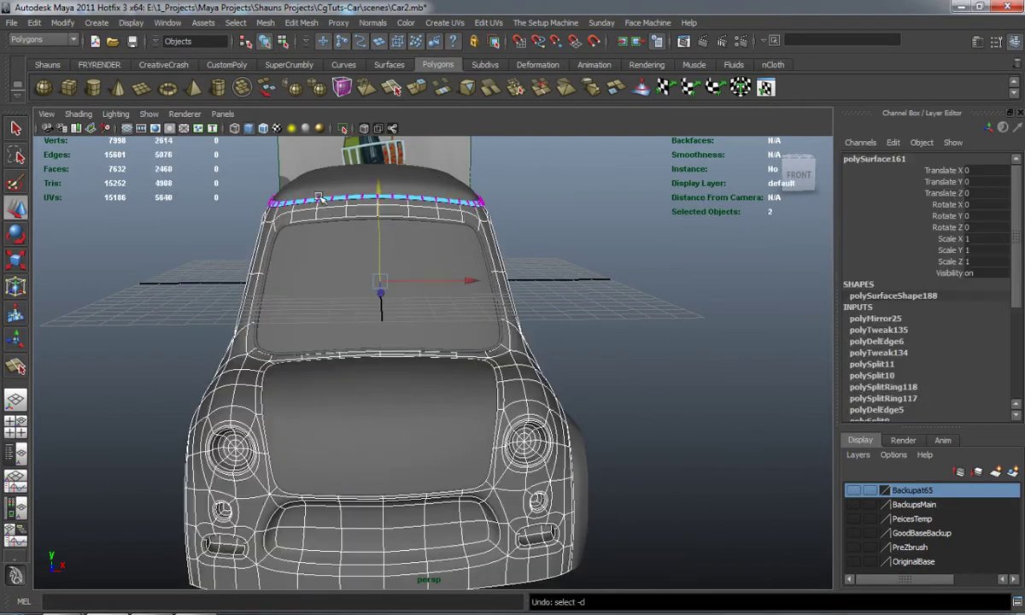
right_click_drag(346, 198, 289, 212)
scroll(291, 282, "down", 5)
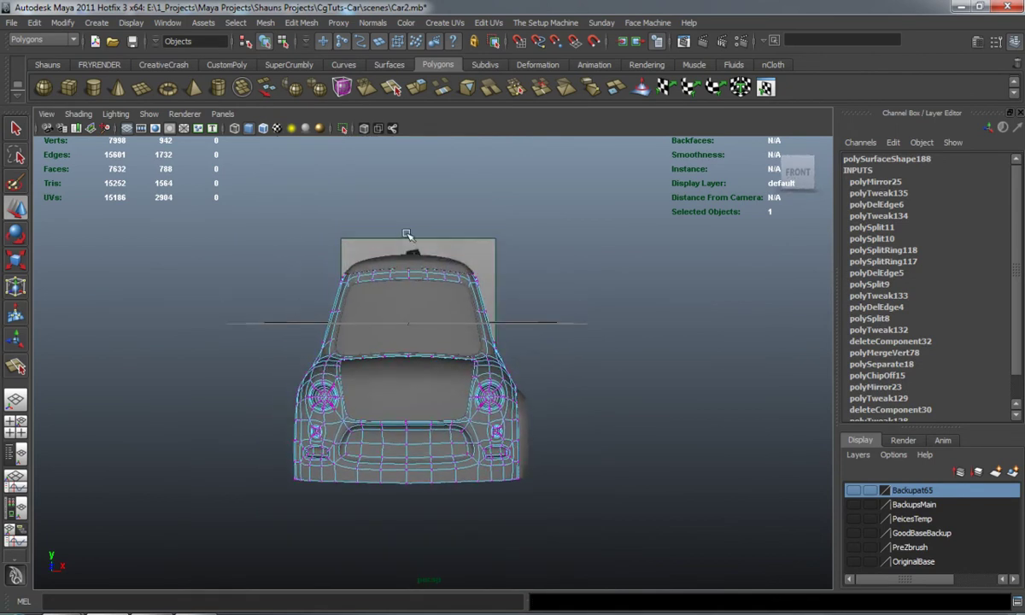
left_click_drag(407, 234, 405, 233, "alt")
left_click_drag(413, 561, 414, 564)
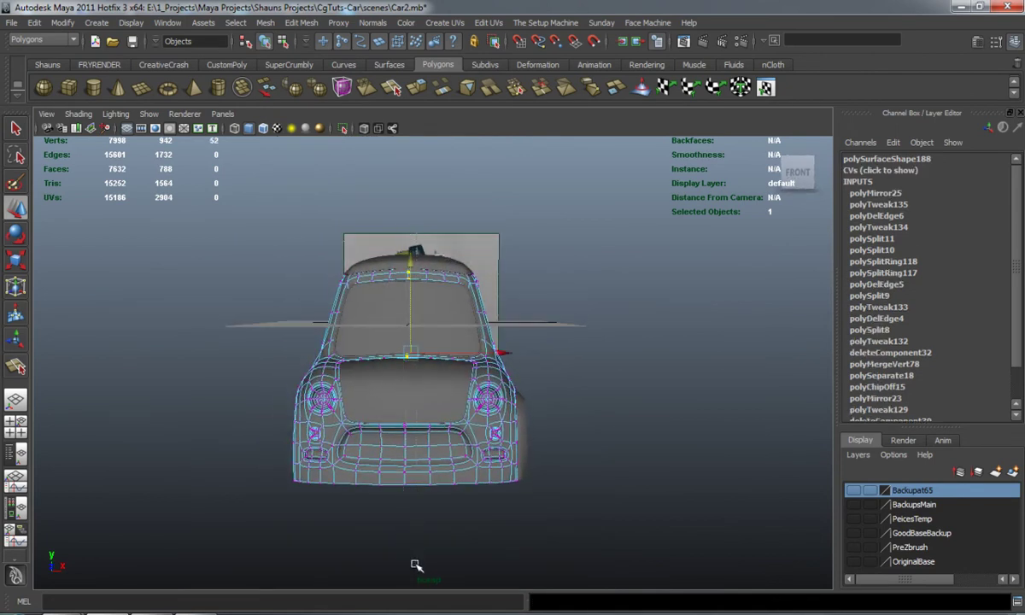
Reselect the full row of vertices along the mirrored body's centre seam in the top view
key("space")
key("space")
left_click(256, 295)
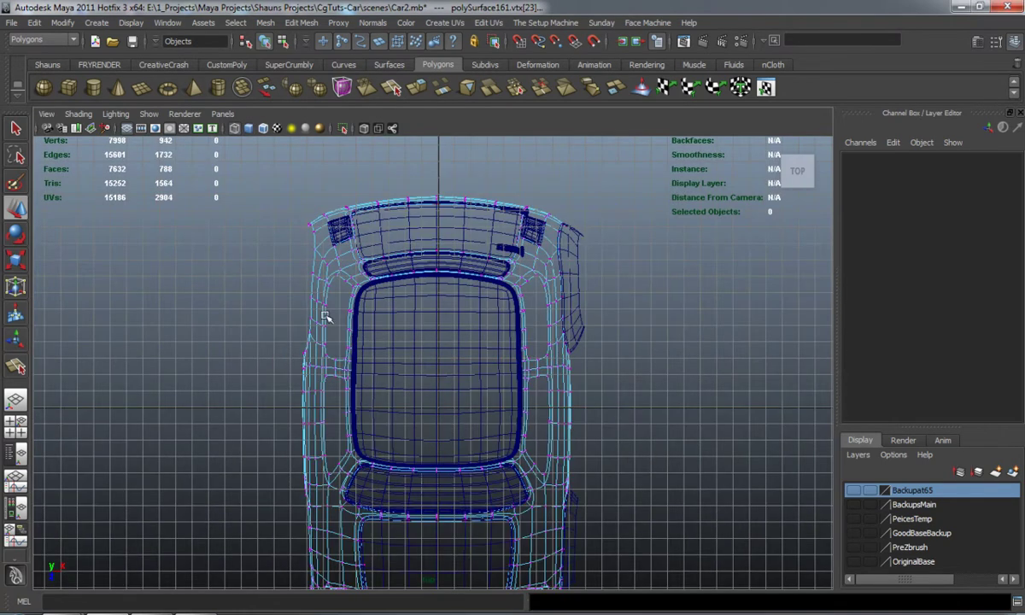
scroll(359, 370, "down", 3)
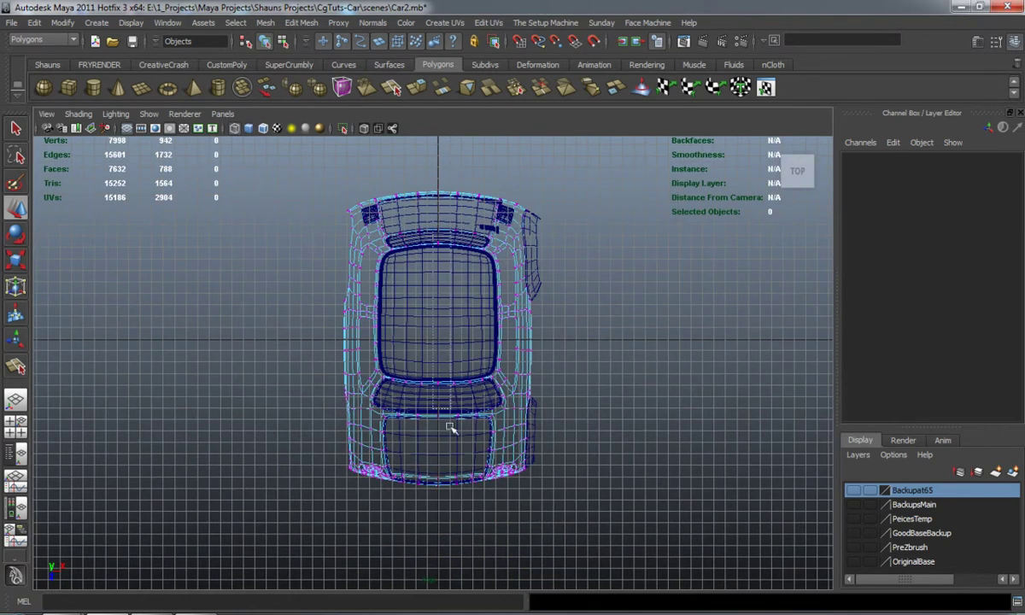
left_click_drag(451, 428, 443, 519)
Merge the selected centre seam vertices in the perspective view and return the body to object mode
key("space")
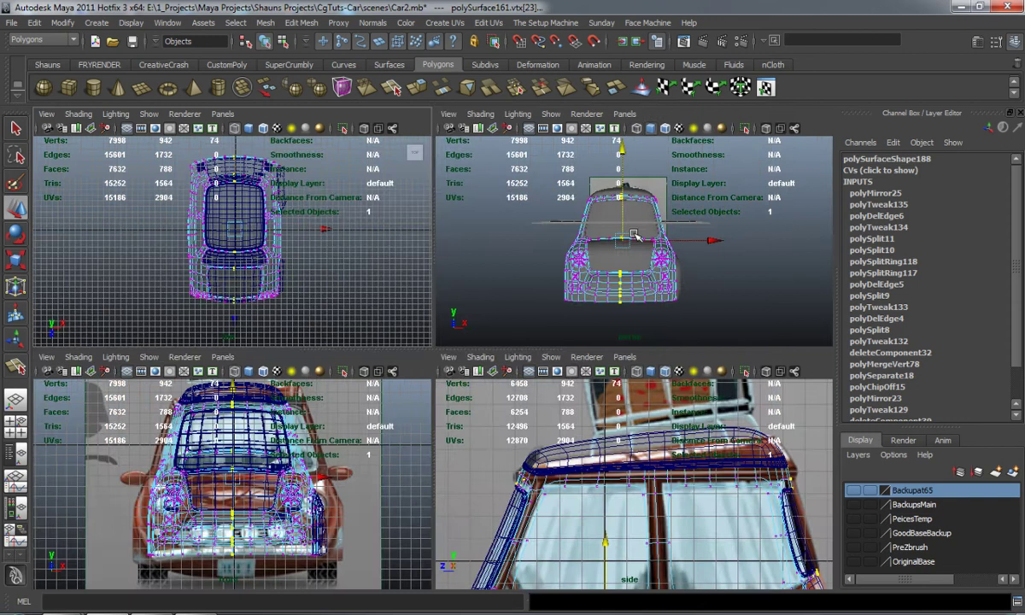
key("space")
scroll(522, 310, "up", 4)
mouse_move(520, 313)
left_mouse_down("alt")
mouse_move(522, 334)
mouse_move(523, 295)
left_mouse_up("alt")
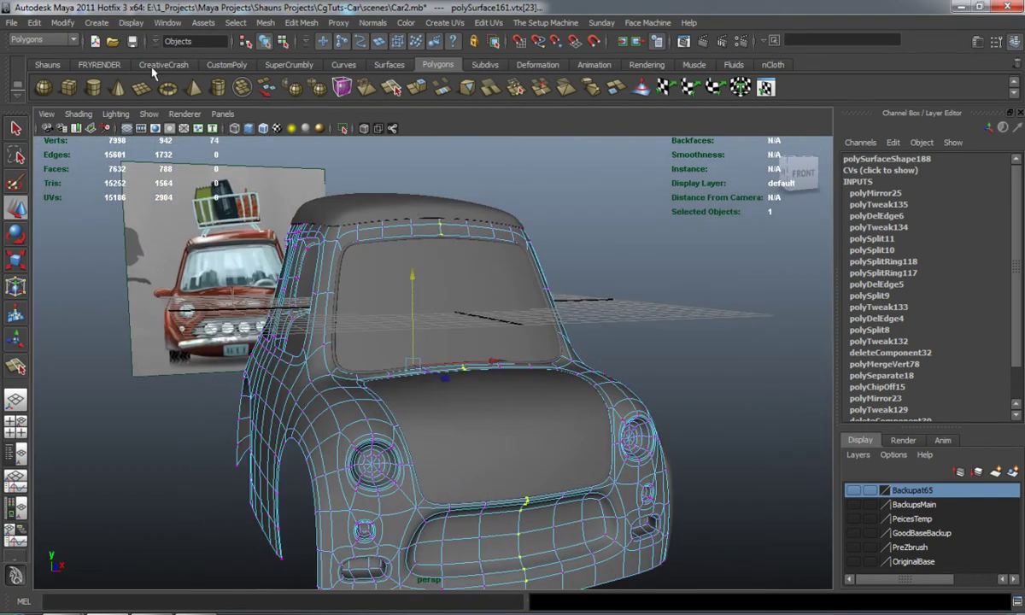
left_click(44, 65)
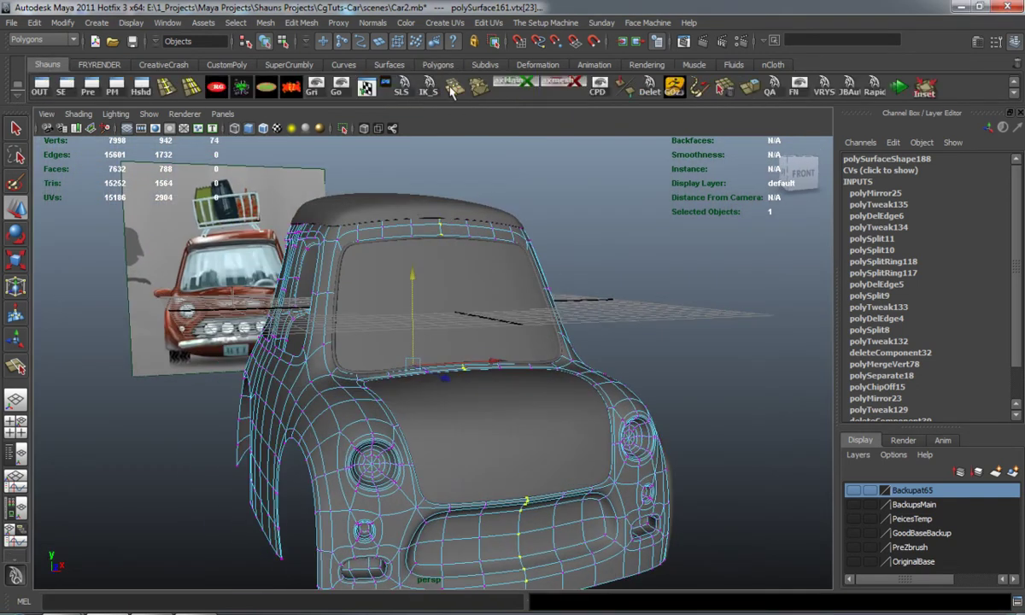
left_click(542, 350)
left_click_drag(510, 332, 363, 363, "alt")
right_click_drag(369, 376, 423, 353)
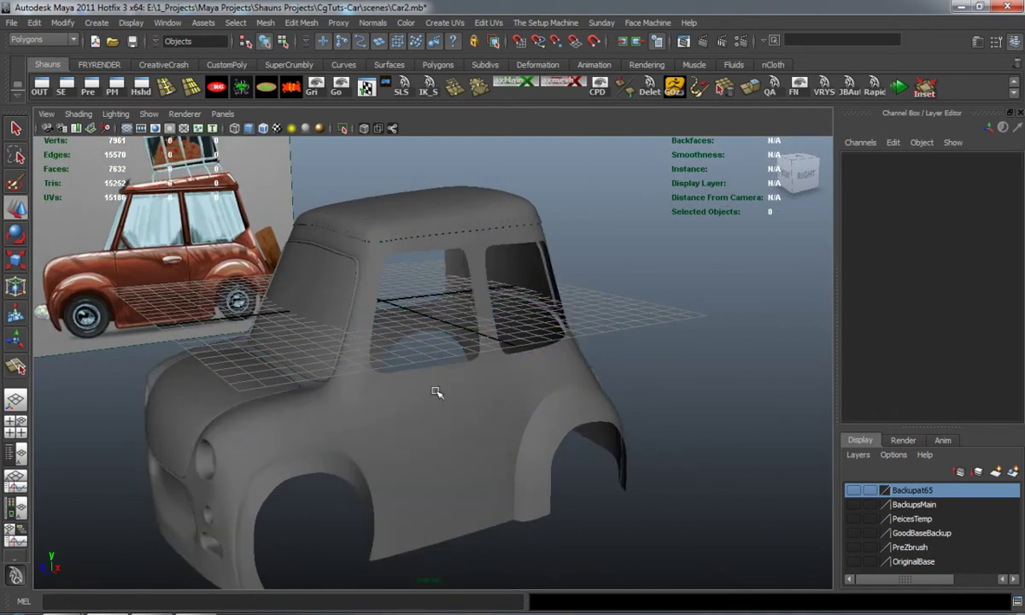
Make the PeicesTemp display layer visible
left_click_drag(435, 389, 479, 379, "alt")
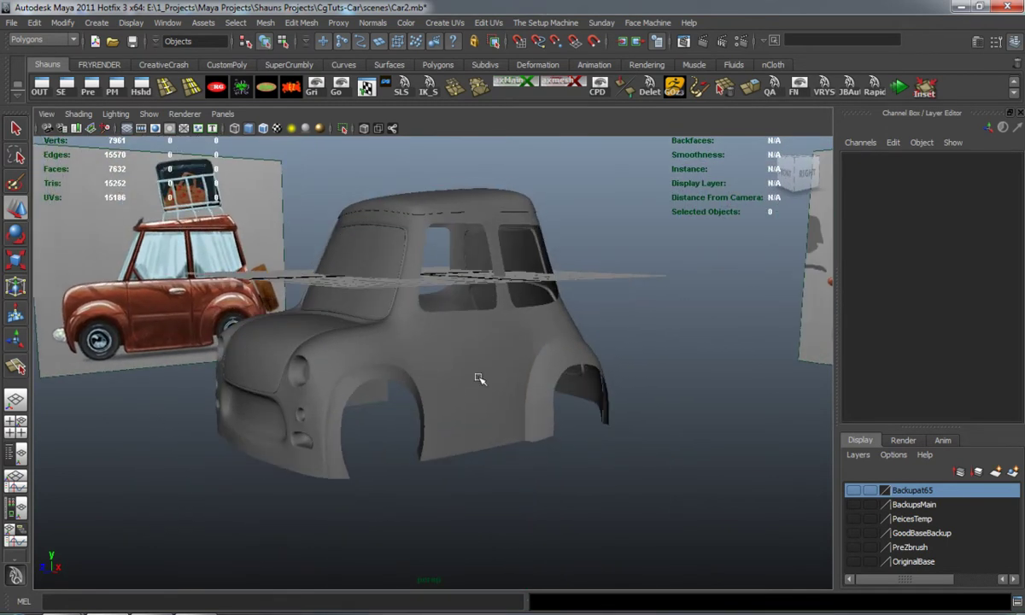
left_click(853, 519)
left_click_drag(536, 415, 527, 431, "alt")
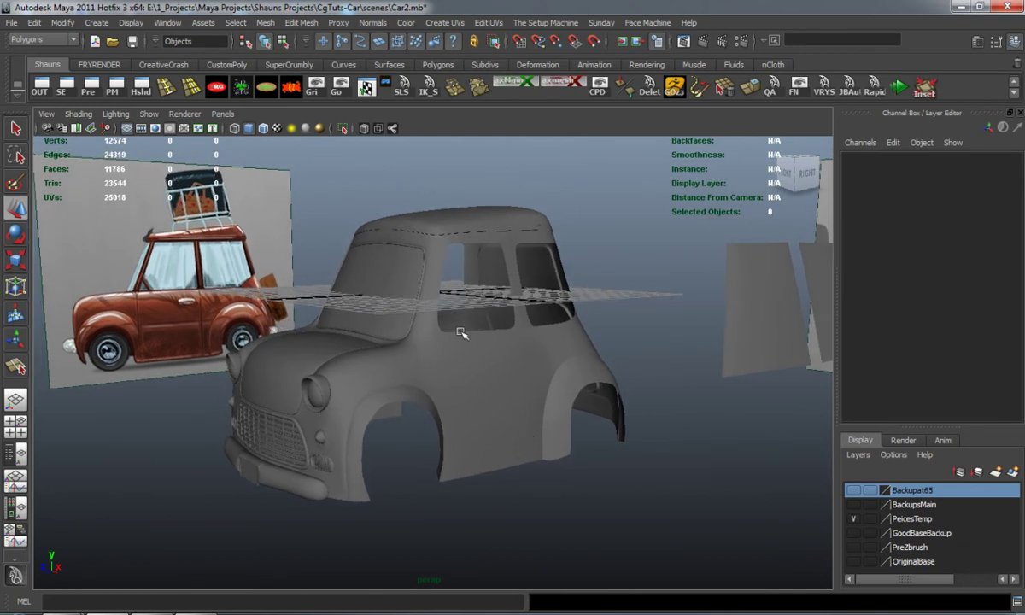